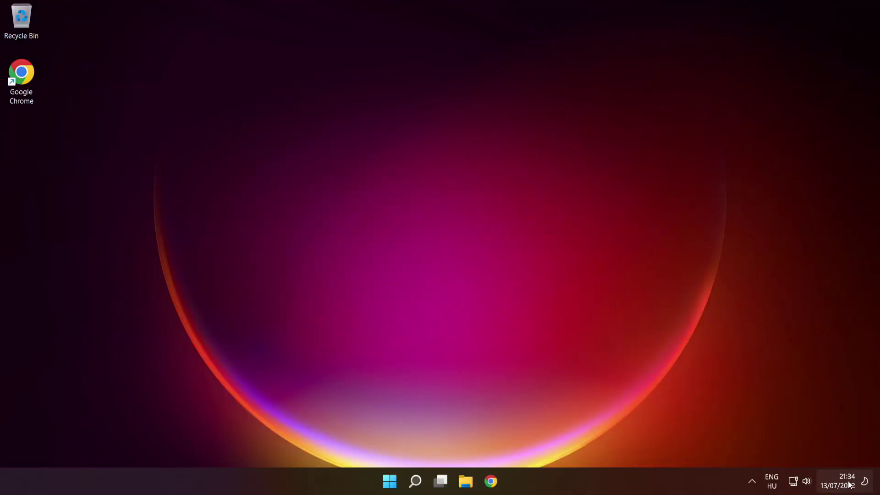
Open Date & time settings from the taskbar clock's context menu.
{"action": "right_click", "coordinate": [849, 485]}
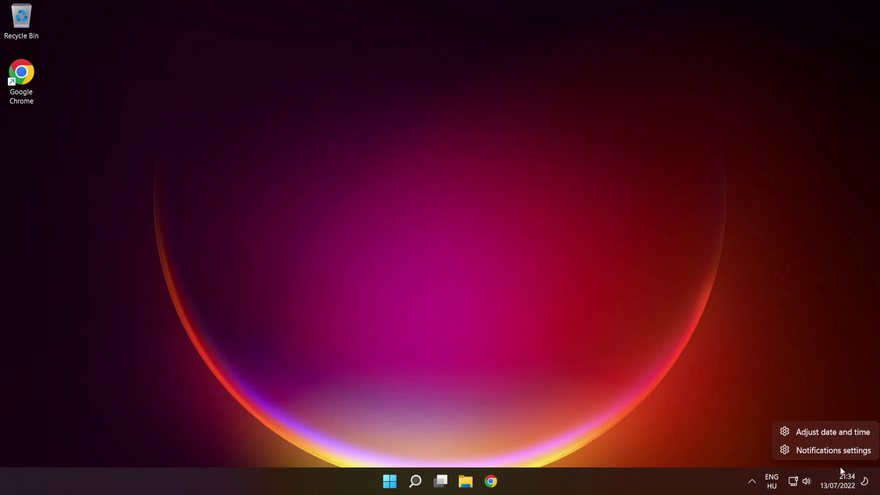
{"action": "left_click", "coordinate": [841, 432]}
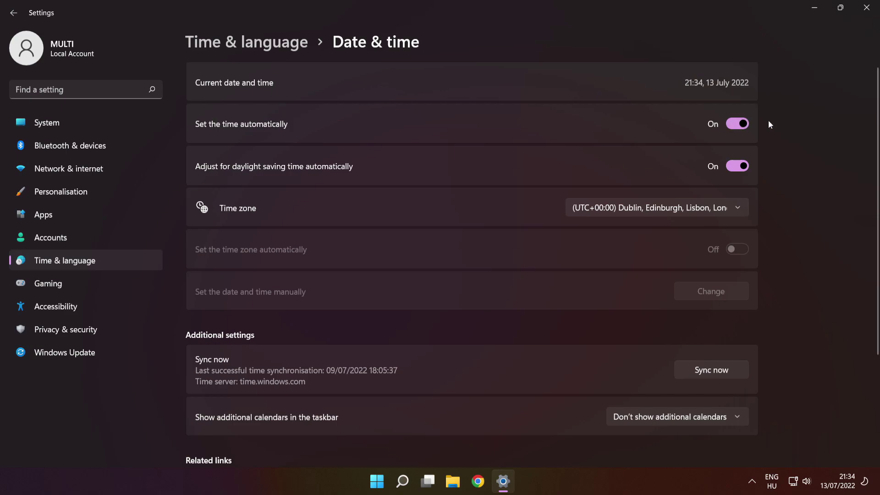
Toggle Set the time automatically off and on, then sync the clock with the time server.
{"action": "left_click", "coordinate": [738, 124]}
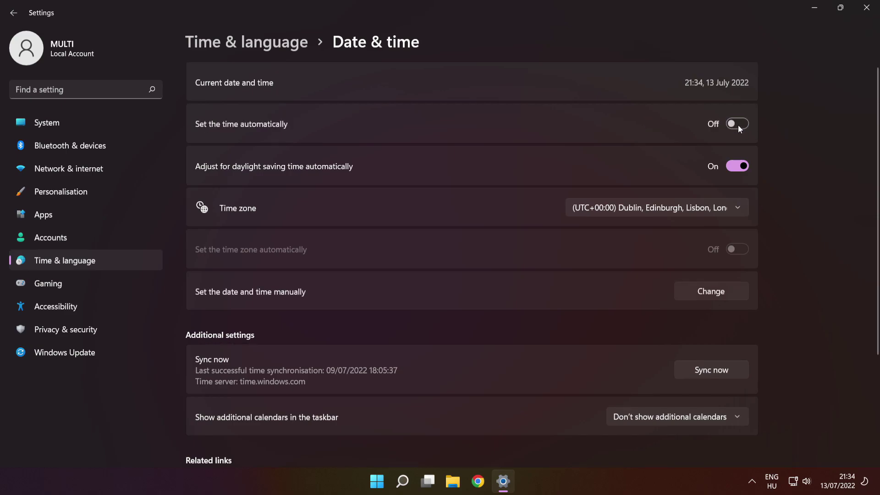
{"action": "left_click", "coordinate": [738, 125]}
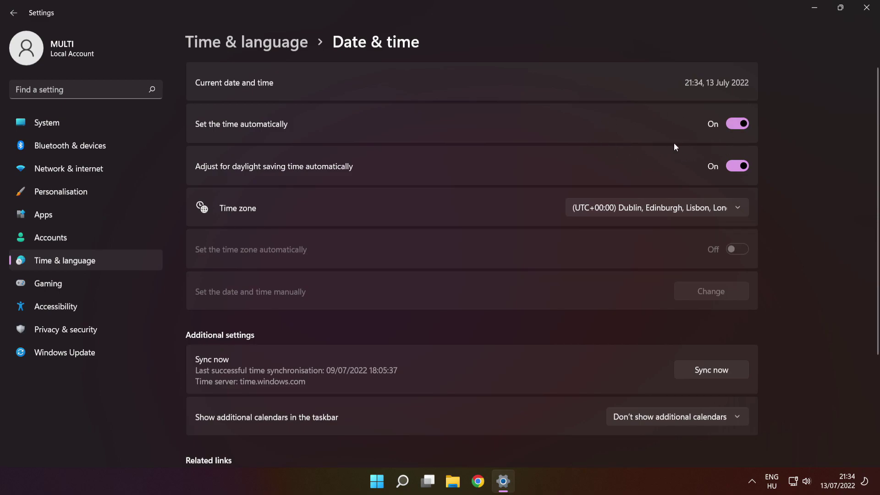
{"action": "scroll", "coordinate": [877, 202], "scroll_direction": "down", "scroll_amount": 2}
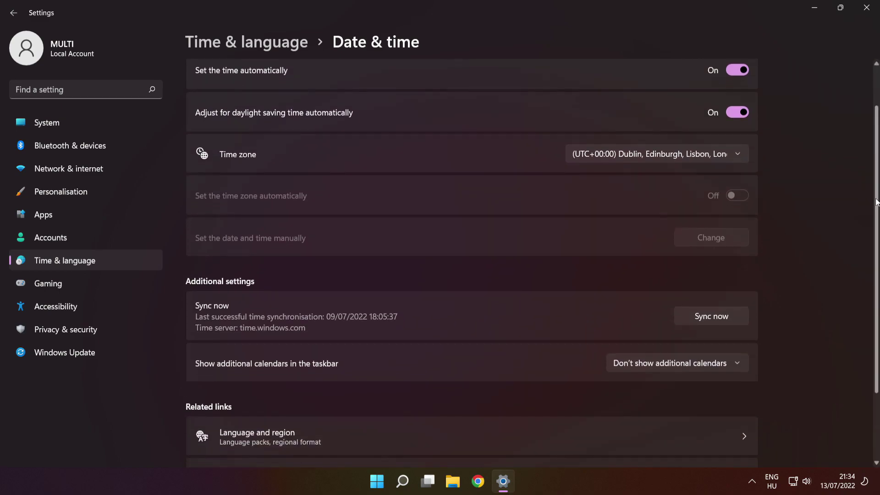
{"action": "scroll", "coordinate": [877, 202], "scroll_direction": "down", "scroll_amount": 1}
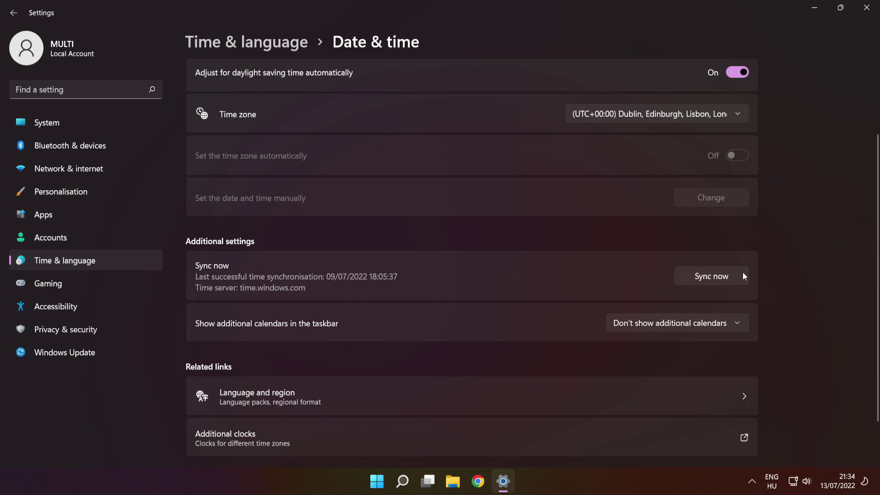
{"action": "left_click", "coordinate": [718, 280]}
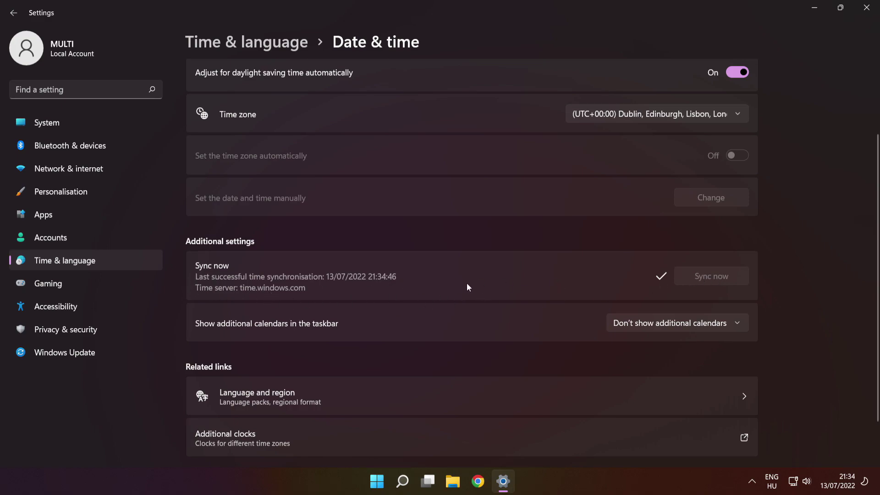
Check that Language & region shows United Kingdom, then close Settings.
{"action": "scroll", "coordinate": [467, 284], "scroll_direction": "down", "scroll_amount": 2}
{"action": "left_click", "coordinate": [370, 344]}
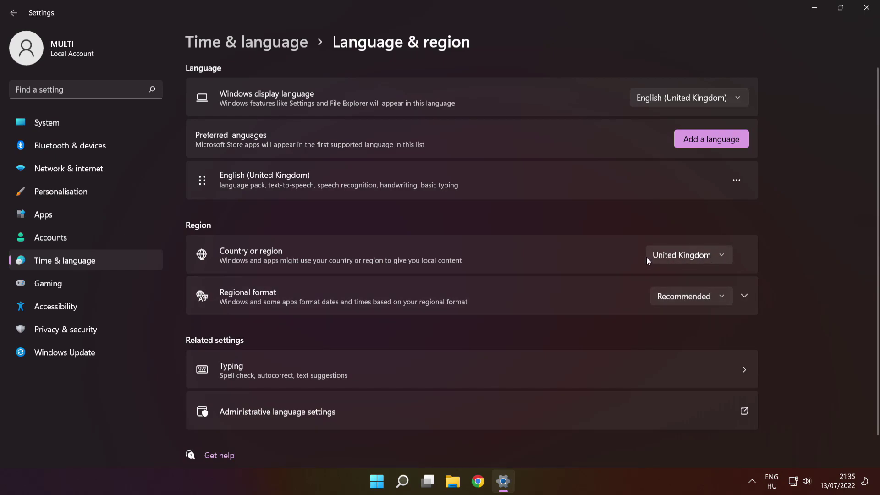
{"action": "left_click", "coordinate": [868, 12]}
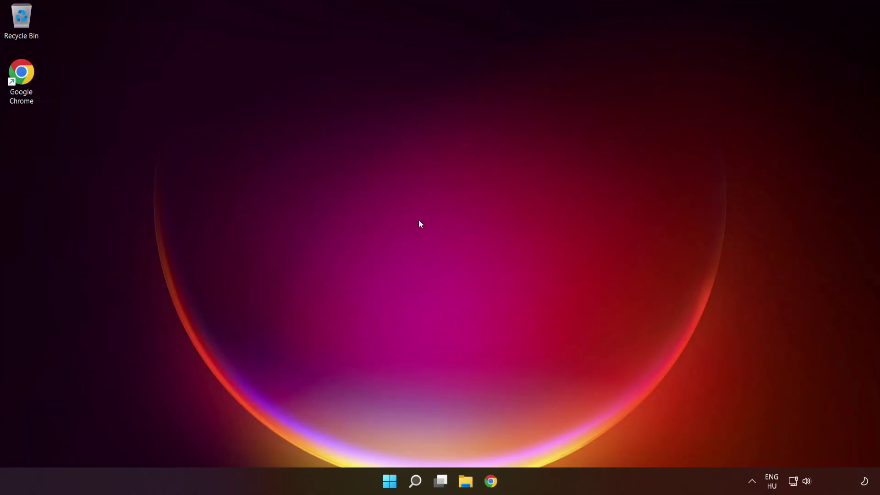
Resume paused Windows updates and check for updates, which finds KB5015814.
{"action": "left_click", "coordinate": [415, 487]}
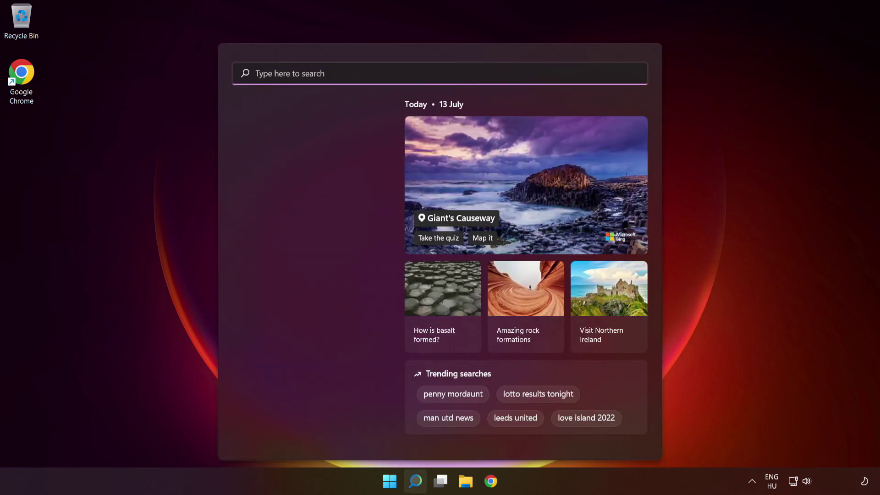
{"action": "type", "text": "updates"}
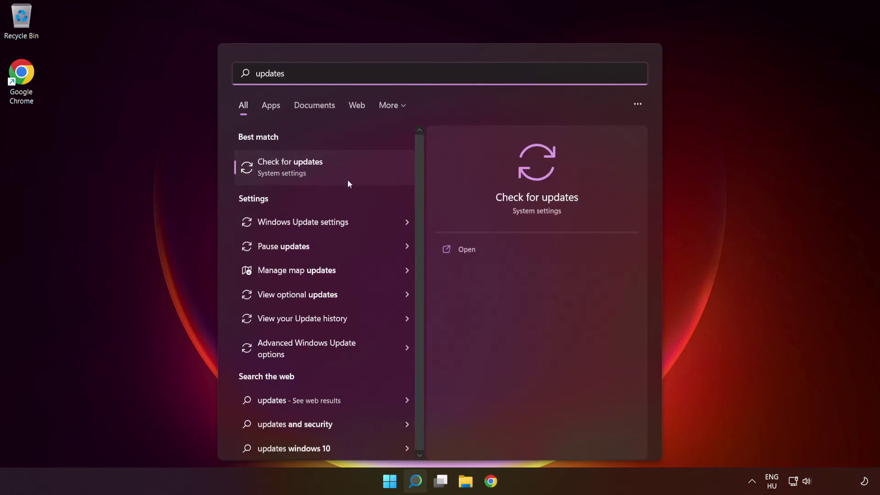
{"action": "left_click", "coordinate": [328, 176]}
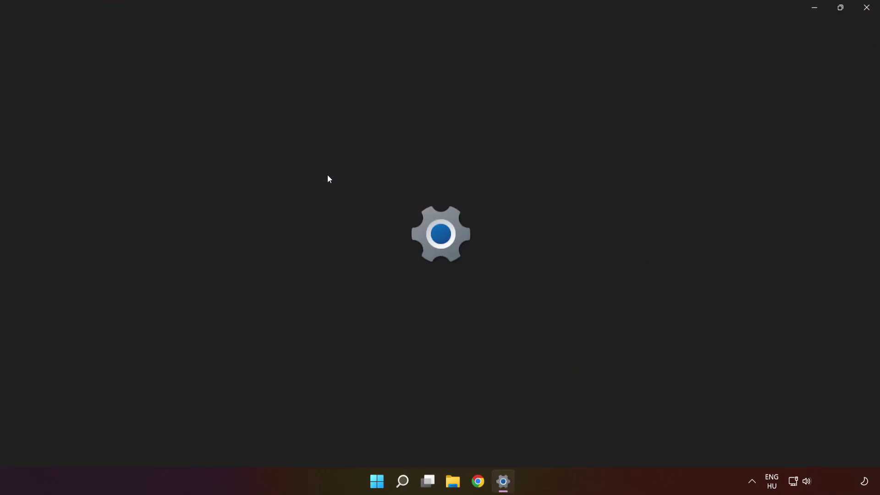
{"action": "left_click", "coordinate": [726, 95]}
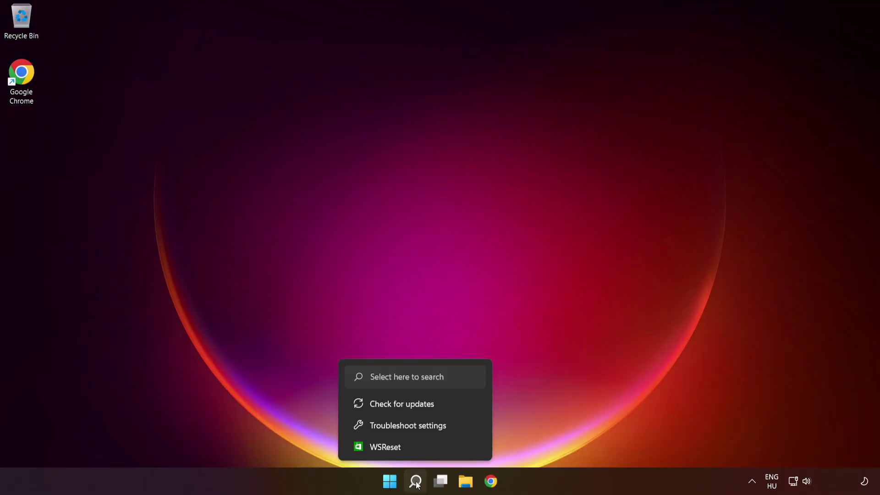
Run the Windows Store Apps troubleshooter from Other trouble-shooters, then close Settings.
{"action": "left_click", "coordinate": [417, 482]}
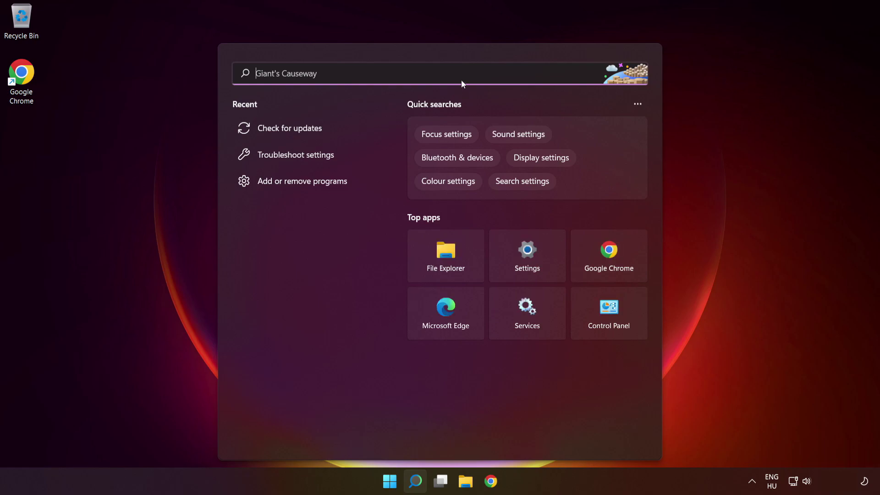
{"action": "type", "text": "trou"}
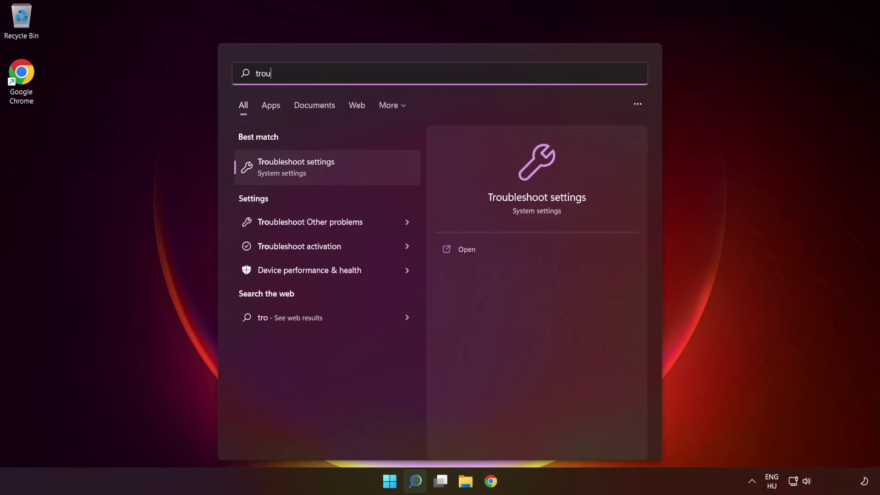
{"action": "type", "text": "bleshoot "}
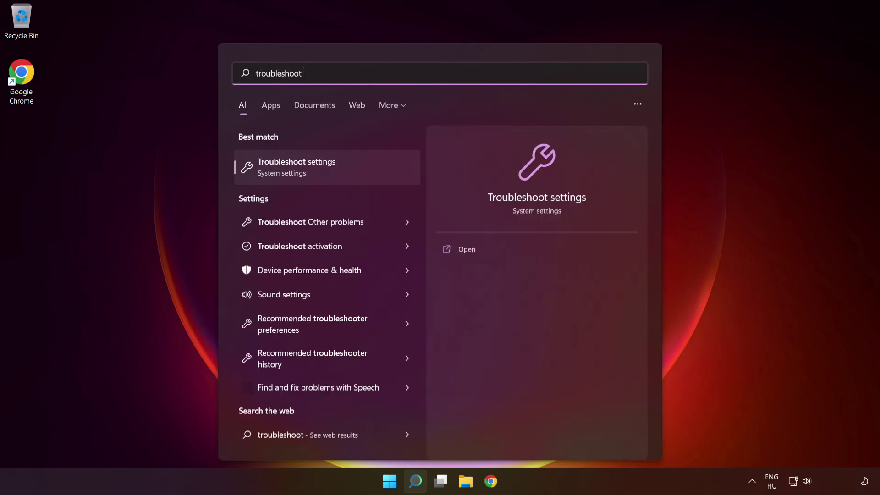
{"action": "type", "text": "settings"}
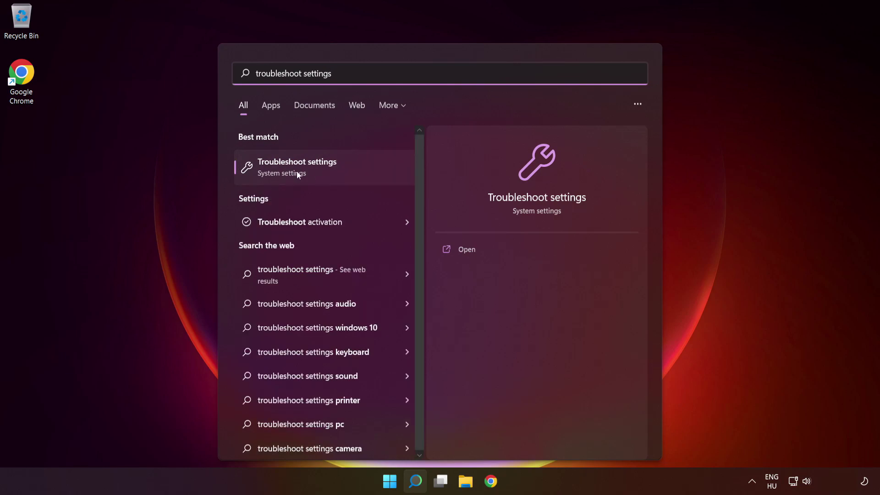
{"action": "left_click", "coordinate": [315, 174]}
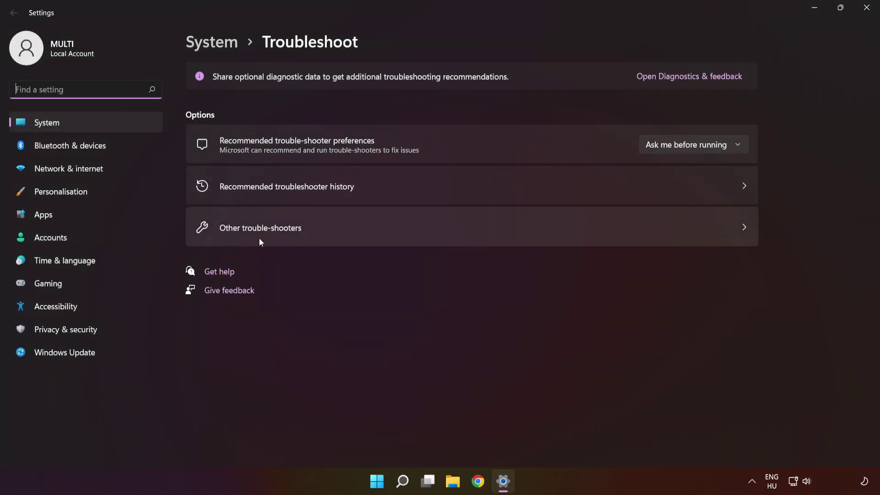
{"action": "left_click", "coordinate": [443, 238]}
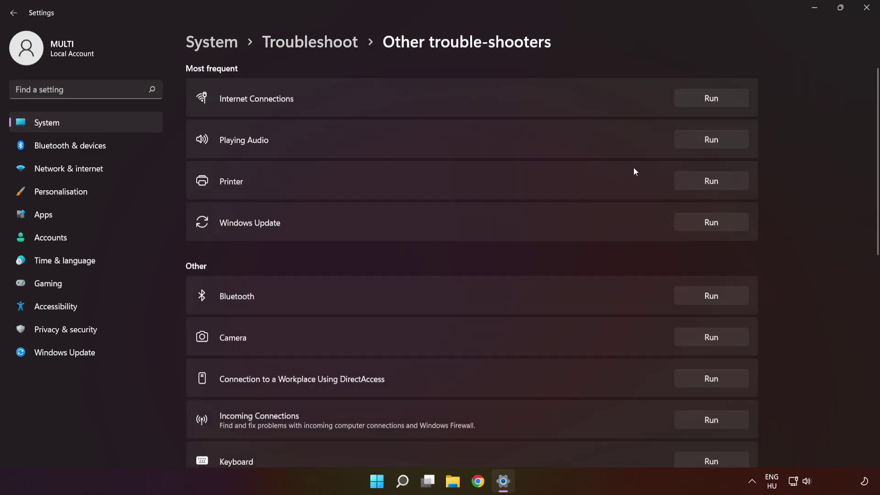
{"action": "left_click_drag", "start_coordinate": [876, 119], "coordinate": [870, 338]}
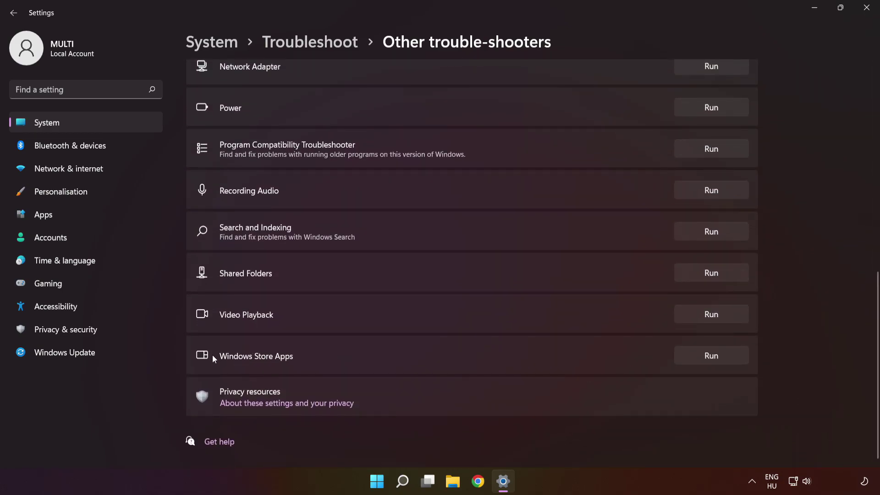
{"action": "left_click", "coordinate": [705, 357]}
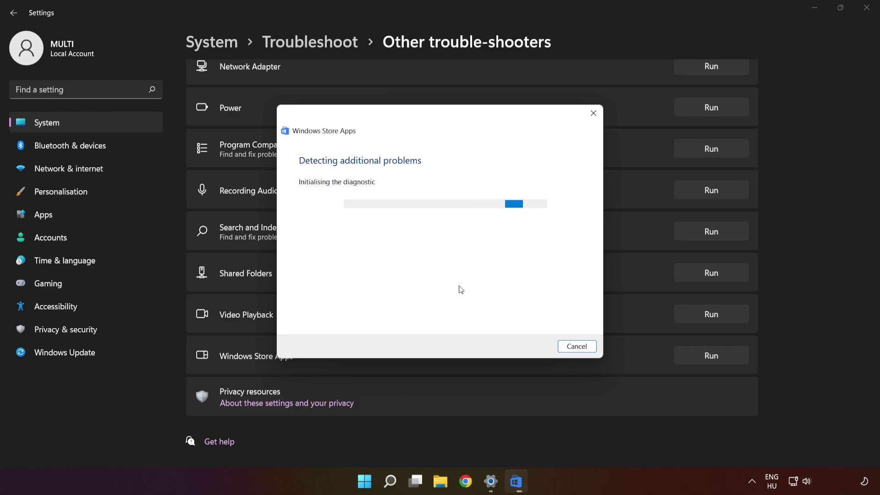
{"action": "left_click", "coordinate": [867, 11]}
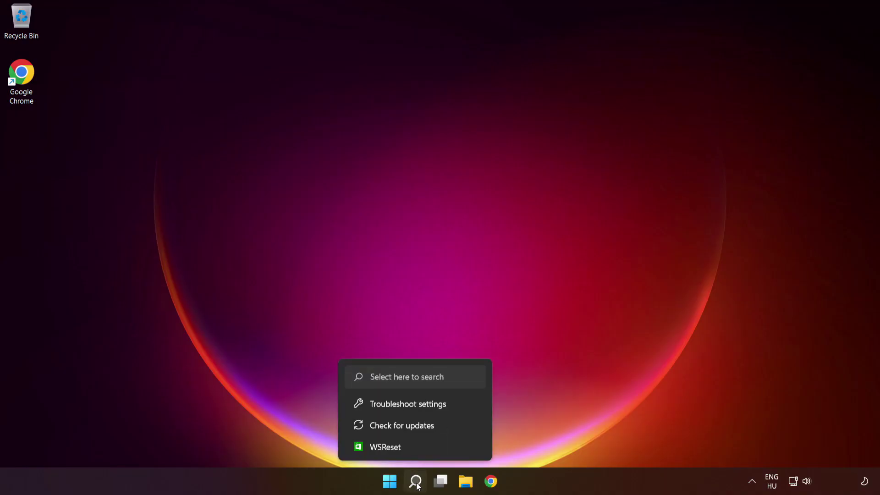
Find Microsoft Store in Add or remove programs and open its advanced options.
{"action": "left_click", "coordinate": [417, 484]}
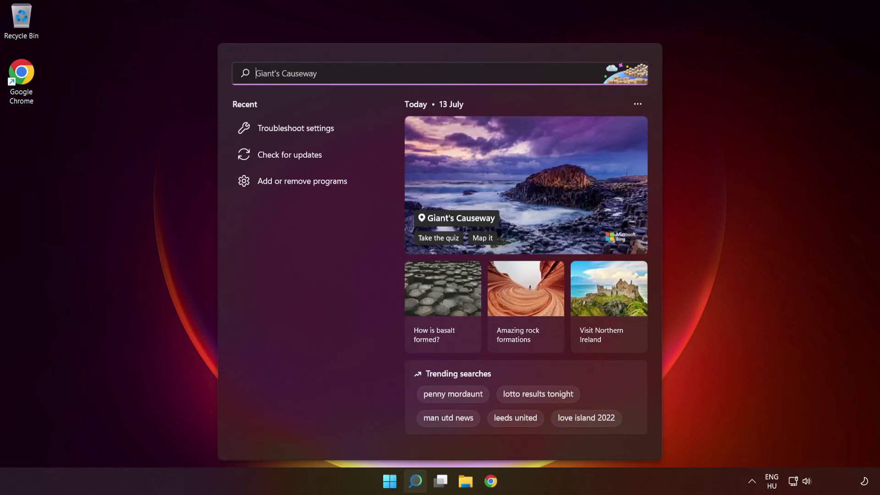
{"action": "type", "text": "pr"}
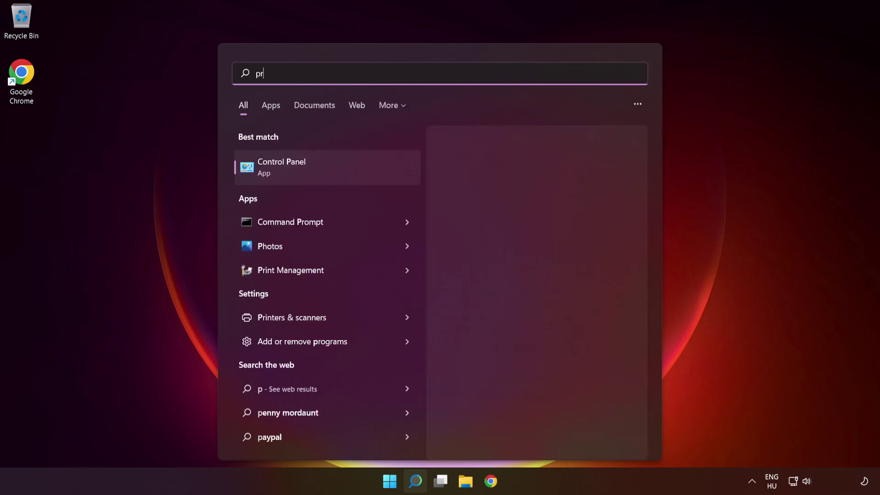
{"action": "type", "text": "ograms"}
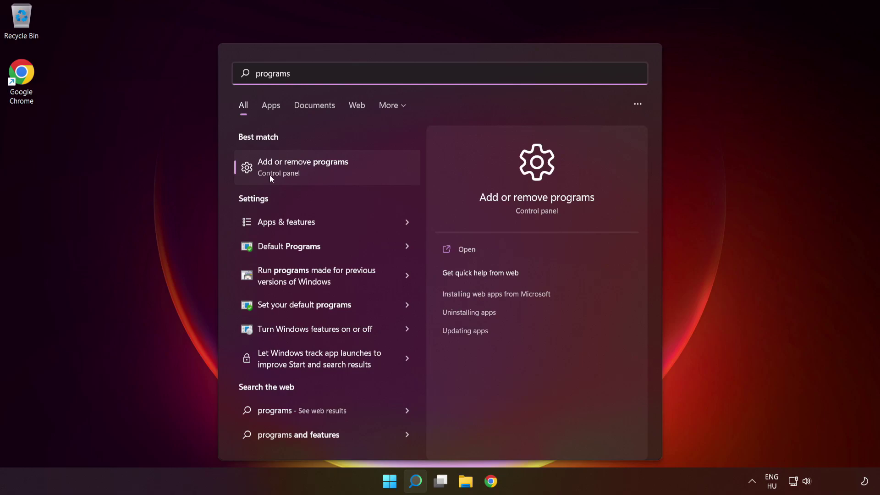
{"action": "left_click", "coordinate": [338, 179]}
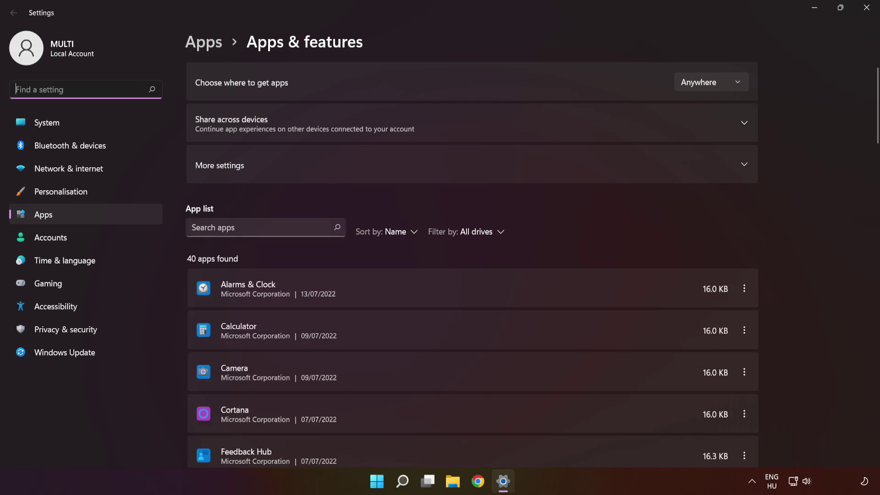
{"action": "left_click", "coordinate": [265, 227]}
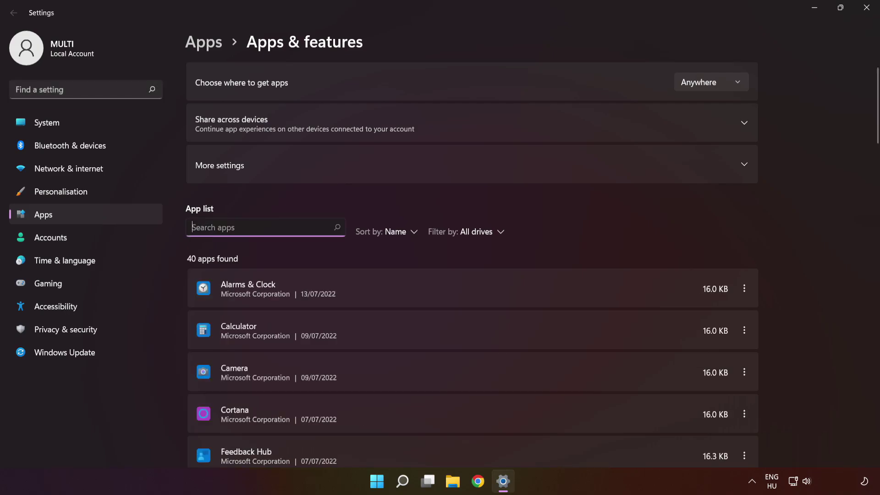
{"action": "type", "text": "micro"}
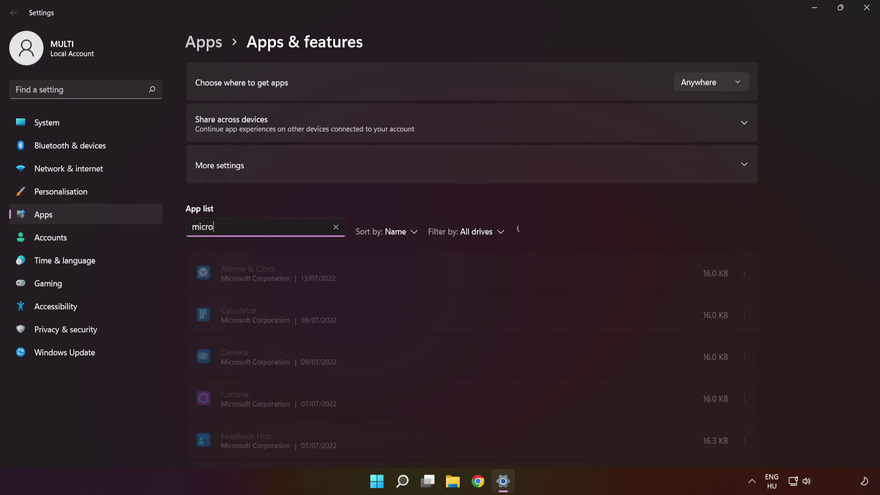
{"action": "type", "text": "soft store"}
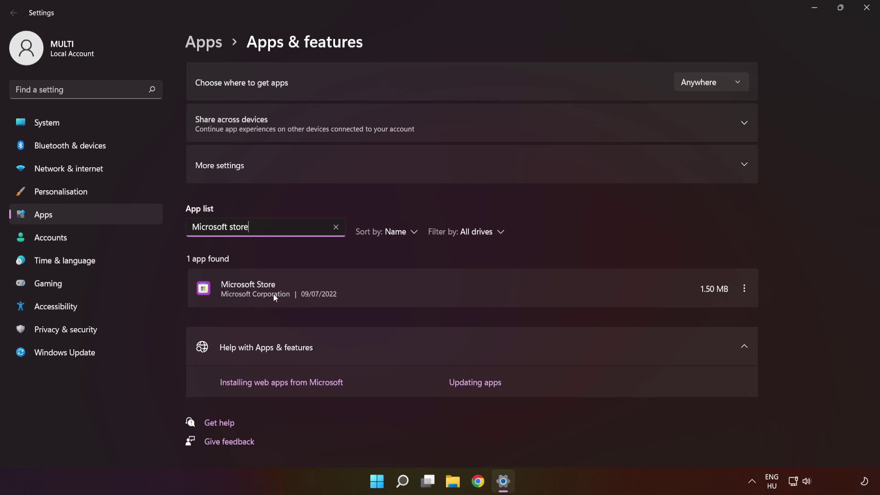
{"action": "left_click", "coordinate": [746, 289]}
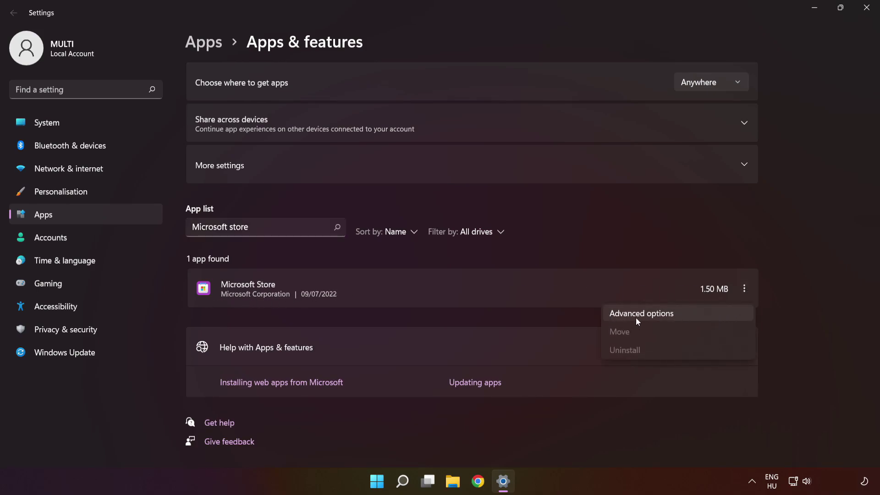
{"action": "left_click", "coordinate": [705, 315]}
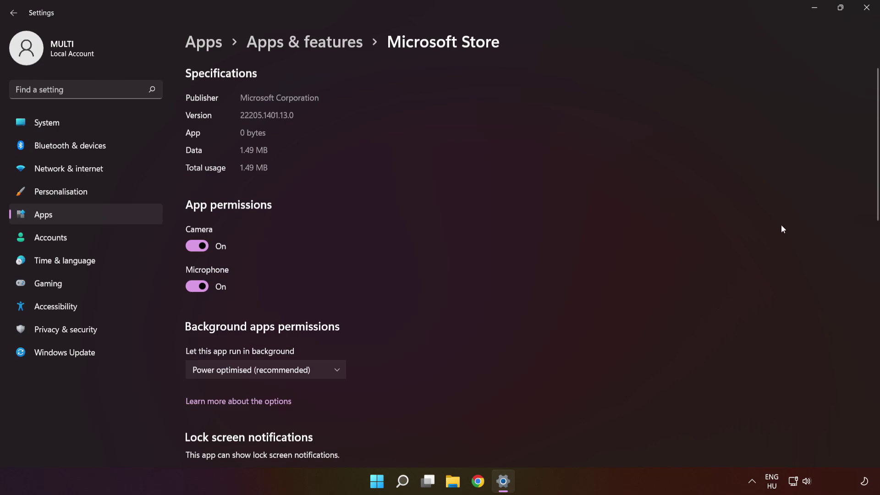
Repair and reset the Microsoft Store app, then return to Apps & features.
{"action": "left_click_drag", "start_coordinate": [876, 163], "coordinate": [875, 306]}
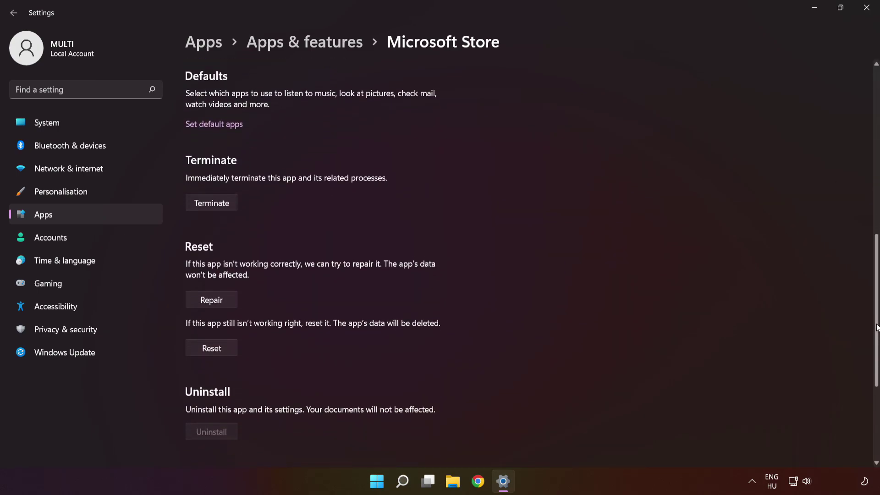
{"action": "left_click", "coordinate": [212, 280]}
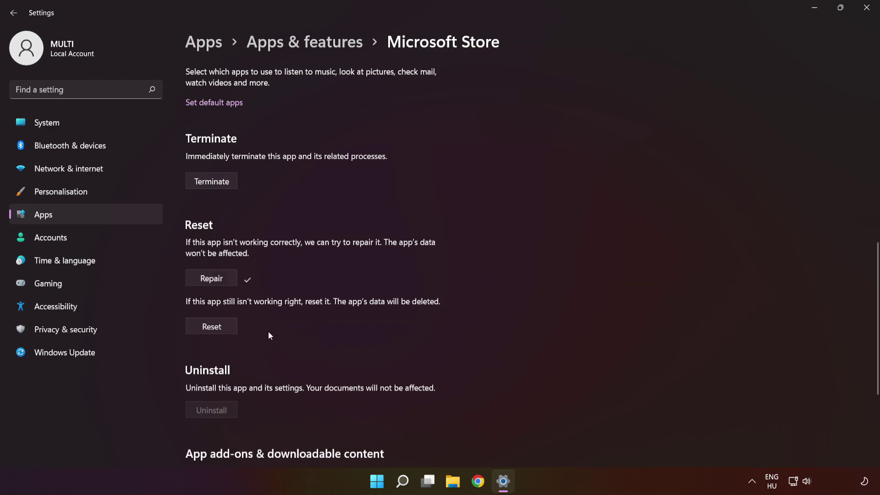
{"action": "left_click", "coordinate": [215, 328]}
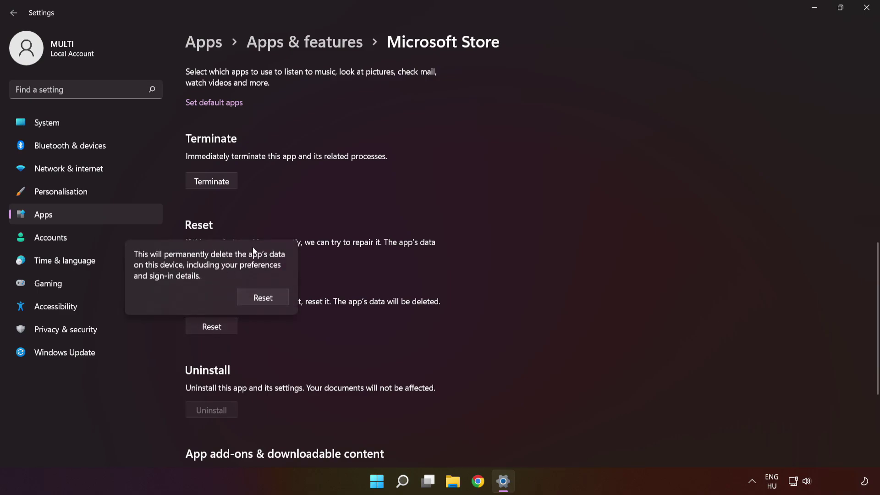
{"action": "left_click", "coordinate": [262, 298]}
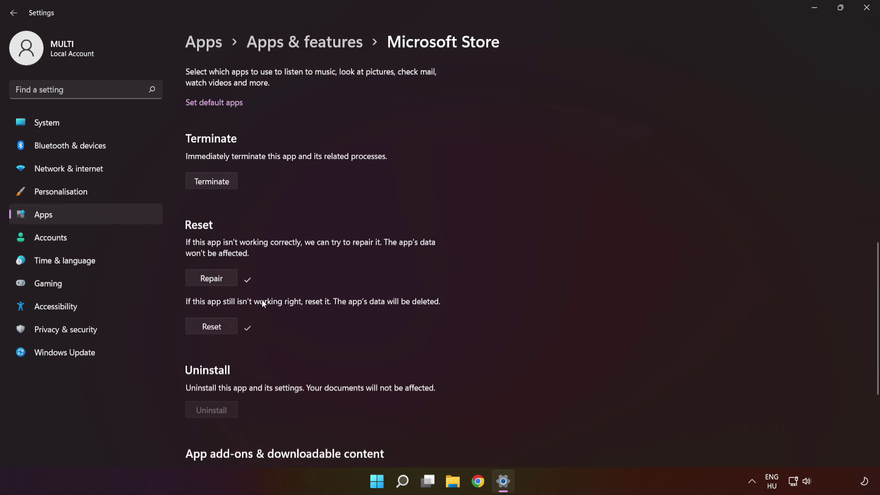
{"action": "left_click", "coordinate": [304, 43]}
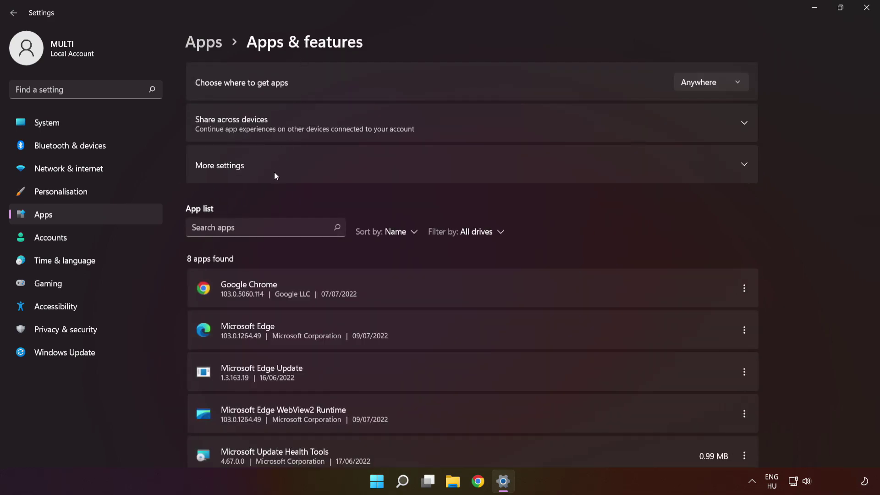
Find the Xbox app in the installed apps list and open its advanced options.
{"action": "left_click", "coordinate": [232, 228]}
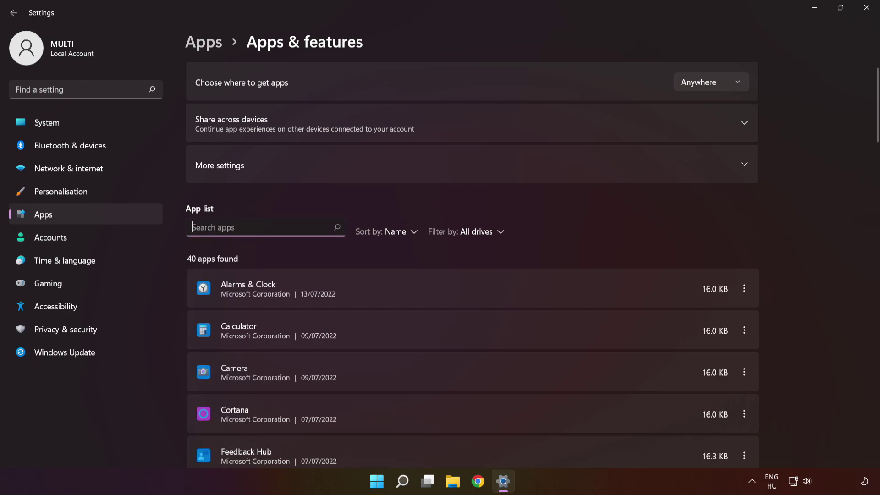
{"action": "type", "text": "xbox"}
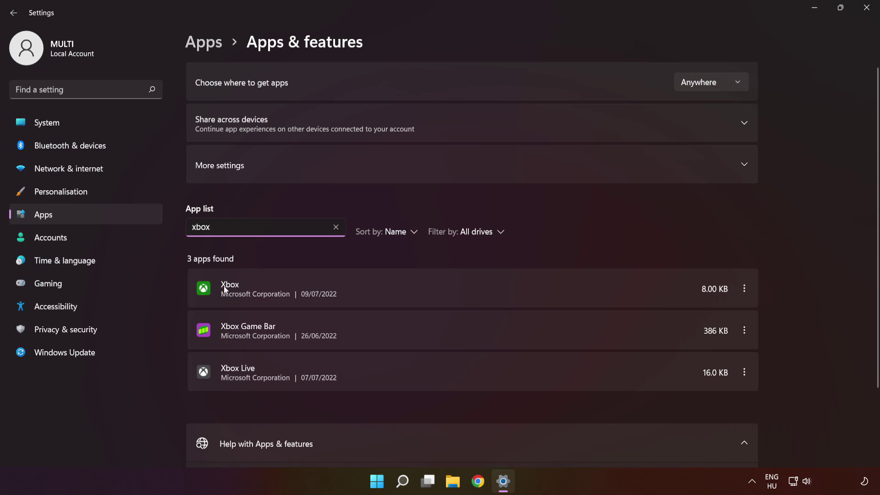
{"action": "left_click", "coordinate": [745, 288]}
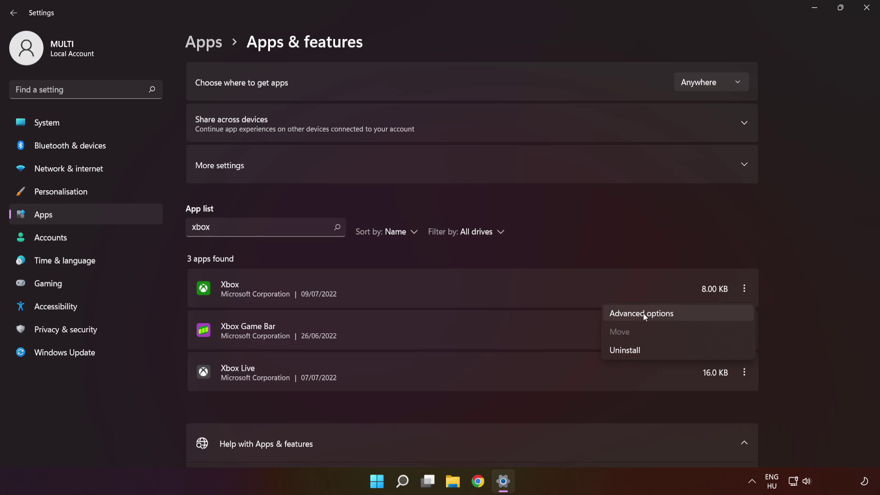
{"action": "left_click", "coordinate": [711, 315]}
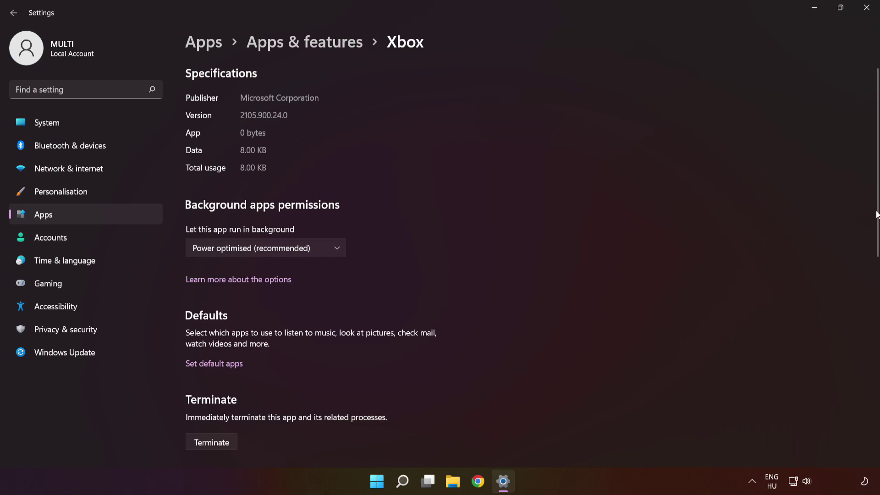
Repair and reset the Xbox app, then close Settings.
{"action": "scroll", "coordinate": [870, 305], "scroll_direction": "down", "scroll_amount": 4}
{"action": "scroll", "coordinate": [871, 305], "scroll_direction": "down", "scroll_amount": 2}
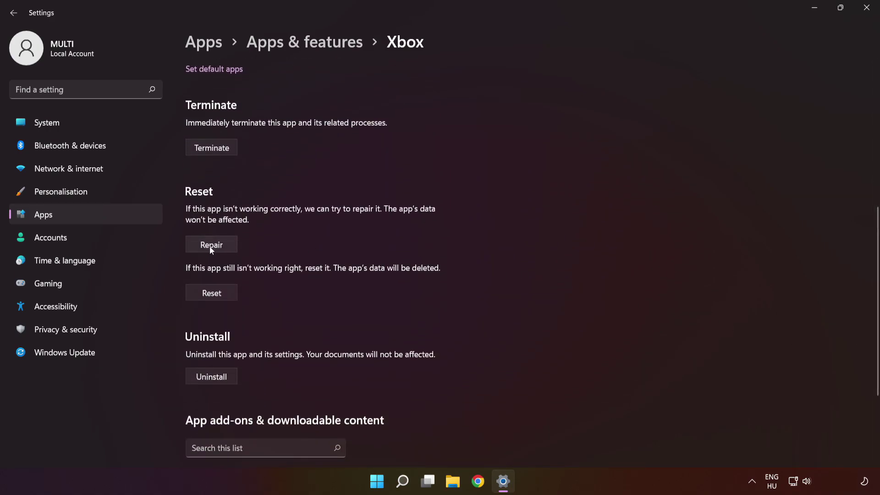
{"action": "left_click", "coordinate": [210, 245]}
{"action": "left_click", "coordinate": [217, 296]}
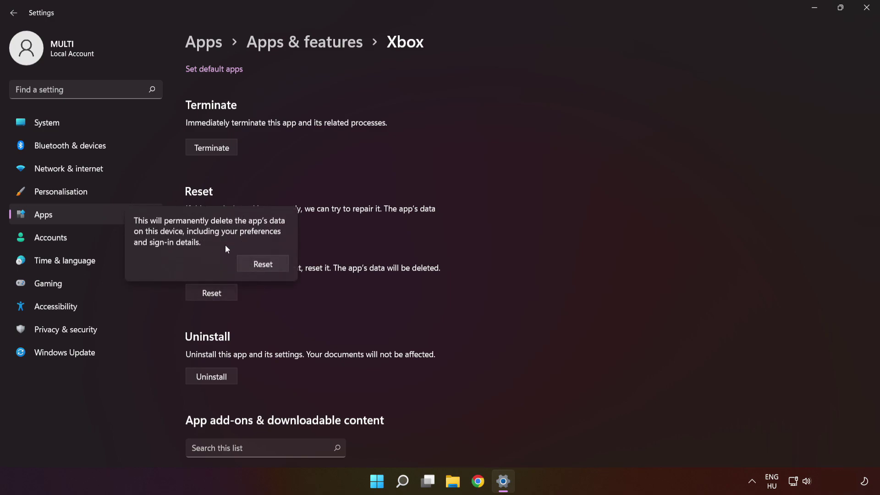
{"action": "left_click", "coordinate": [265, 266]}
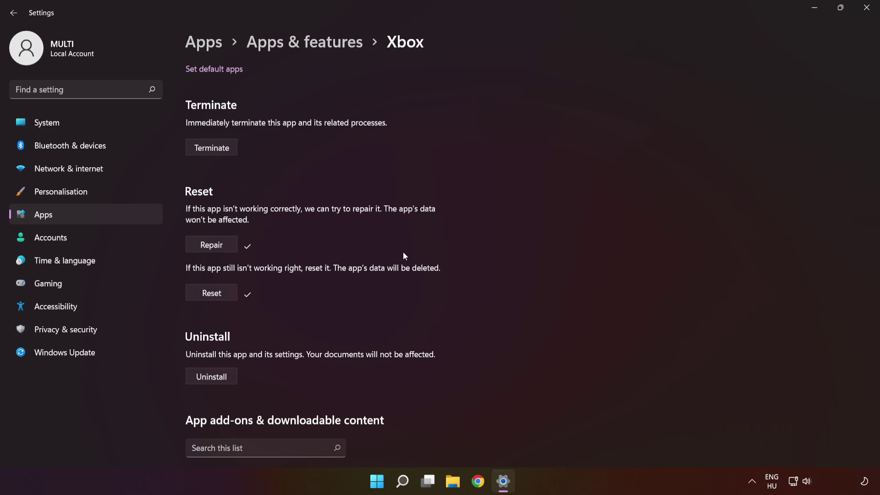
{"action": "left_click", "coordinate": [866, 9]}
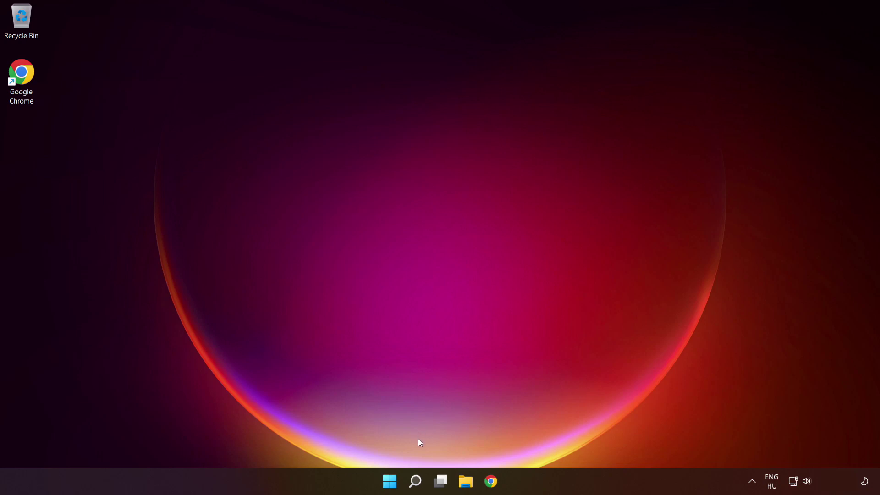
Run wsreset to clear the Store cache, and close Microsoft Store once it relaunches.
{"action": "left_click", "coordinate": [417, 482]}
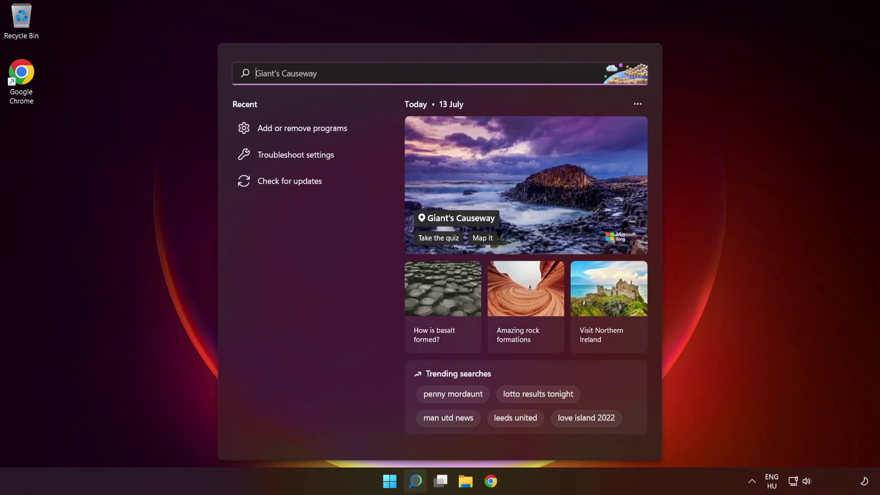
{"action": "type", "text": "wsreset"}
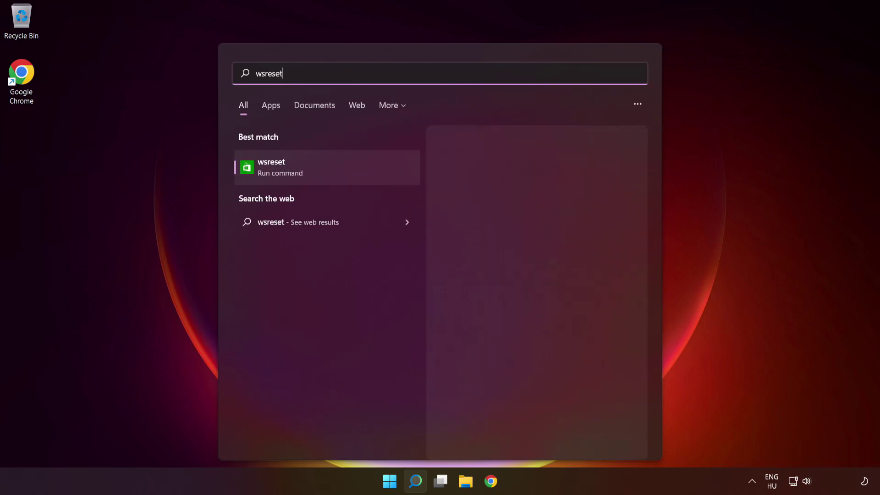
{"action": "left_click", "coordinate": [328, 174]}
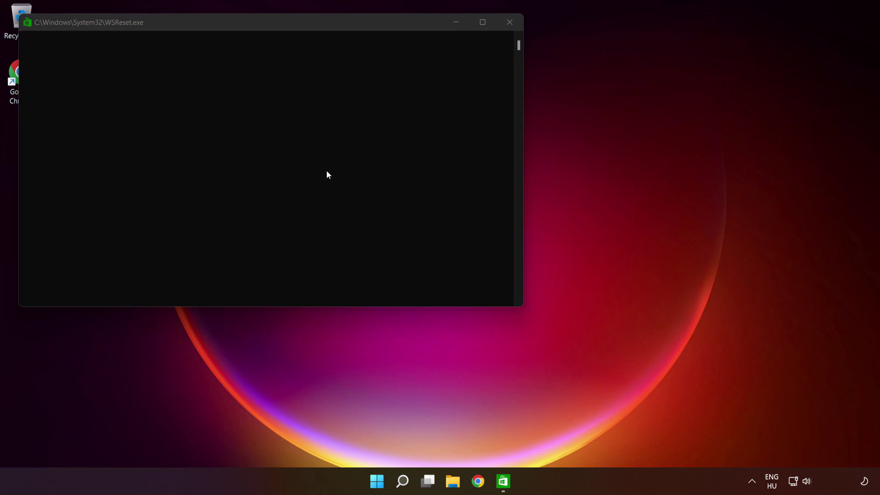
{"action": "left_click", "coordinate": [392, 23]}
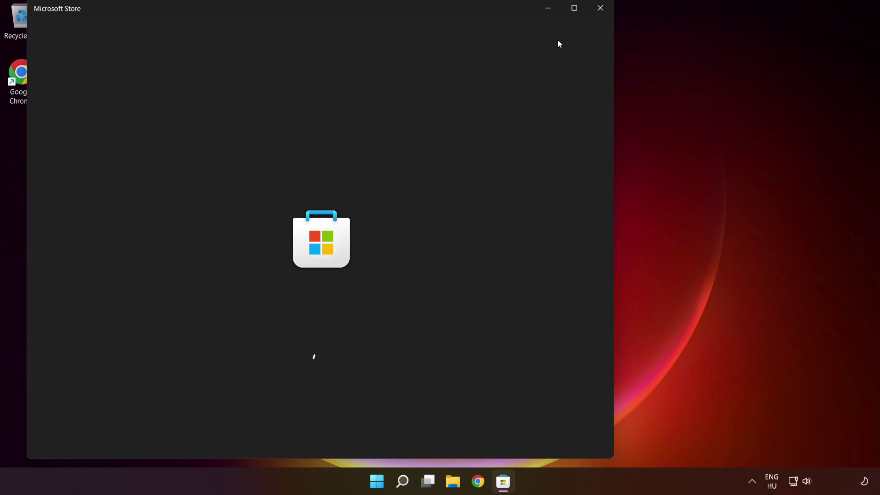
{"action": "left_click", "coordinate": [574, 9]}
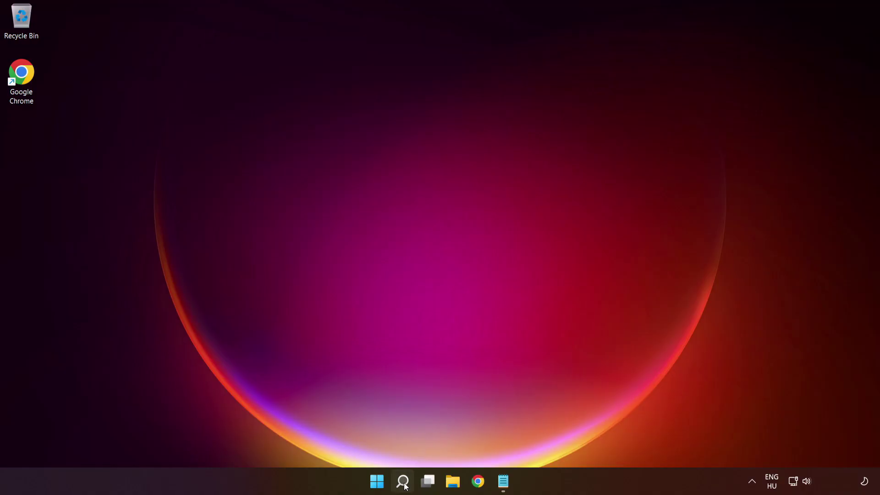
Open the Services app from Windows search.
{"action": "left_click", "coordinate": [404, 485]}
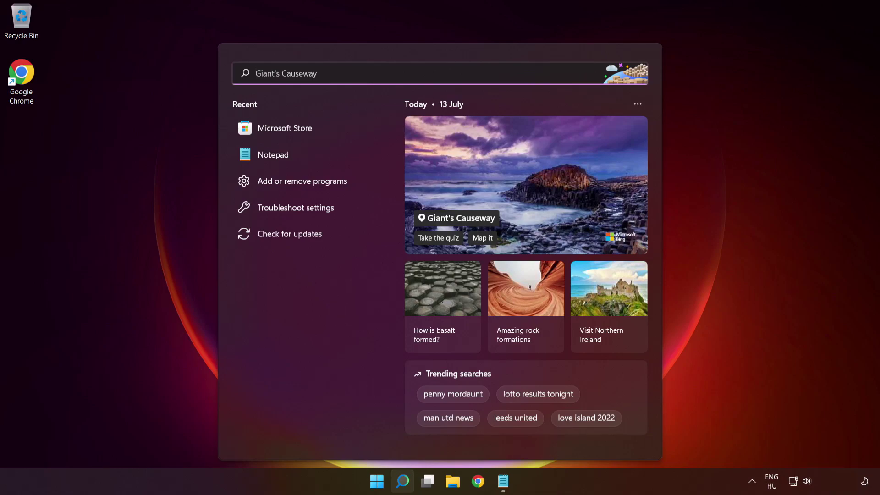
{"action": "type", "text": "services"}
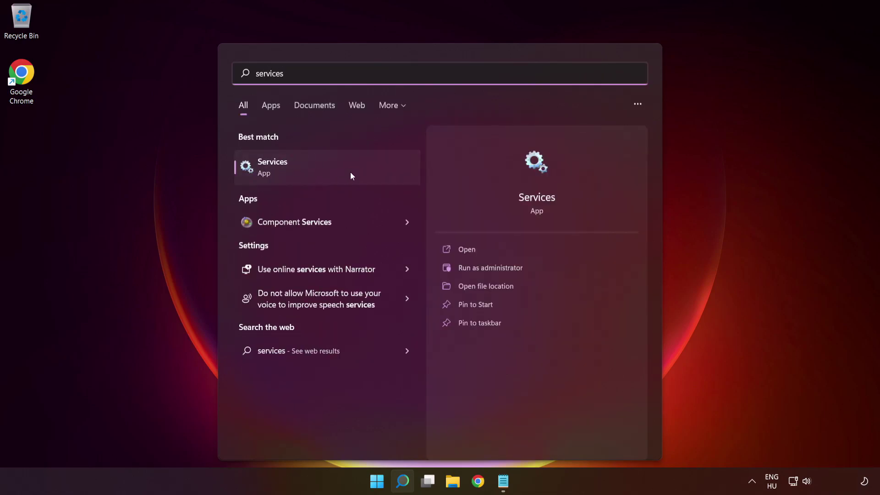
{"action": "left_click", "coordinate": [339, 172]}
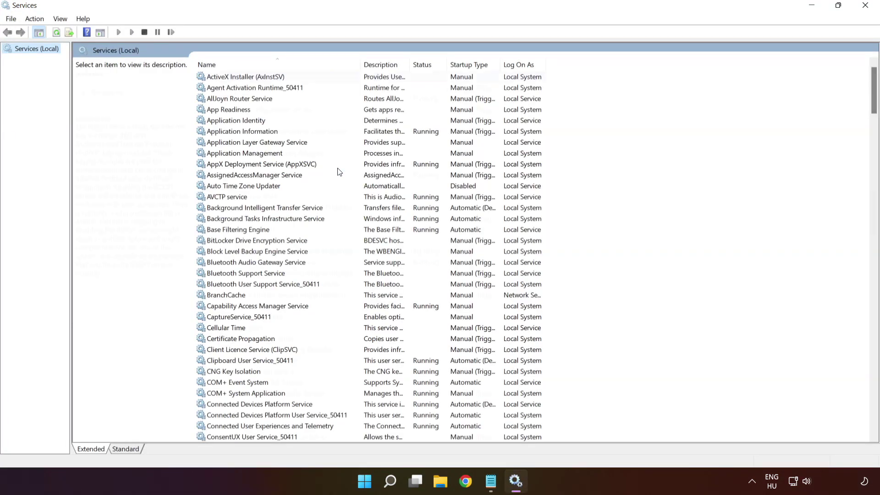
Set the IP Helper service's startup type to Automatic and apply it.
{"action": "key", "text": "i"}
{"action": "left_click", "coordinate": [247, 99]}
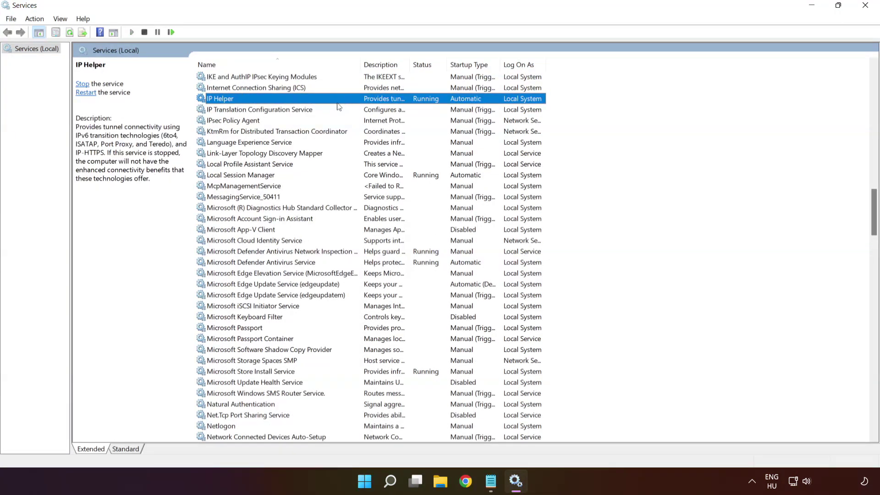
{"action": "right_click", "coordinate": [256, 101]}
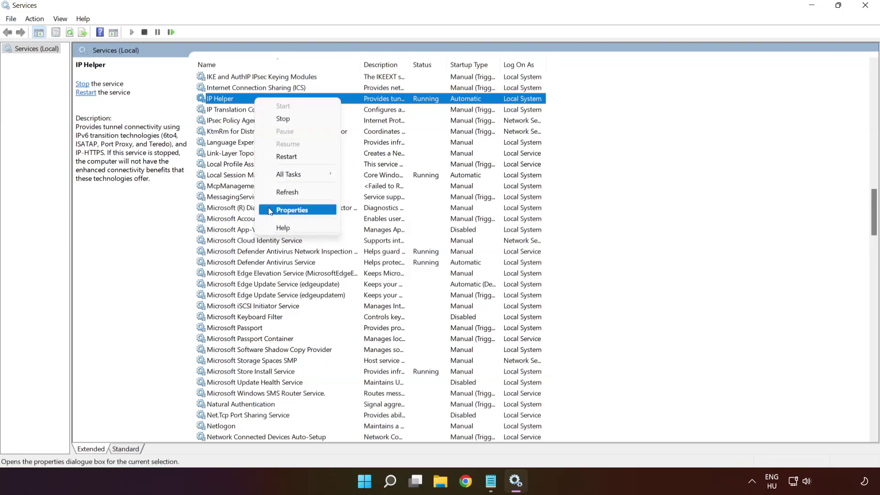
{"action": "left_click", "coordinate": [303, 211]}
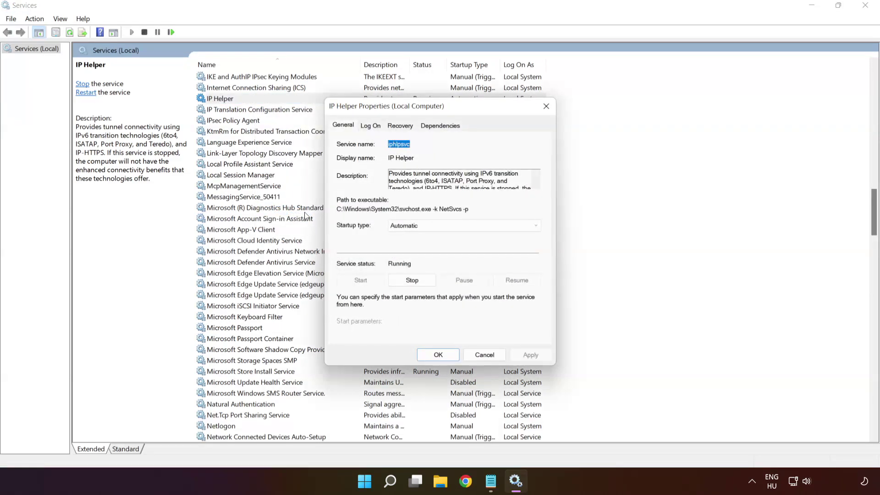
{"action": "left_click", "coordinate": [426, 230]}
{"action": "left_click", "coordinate": [412, 246]}
{"action": "left_click", "coordinate": [530, 355]}
{"action": "left_click", "coordinate": [438, 356]}
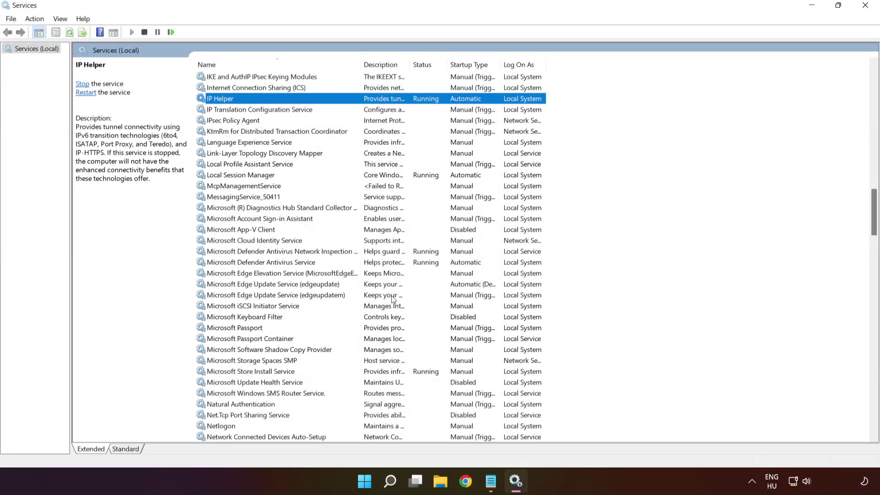
Set Xbox Accessory Management Service to Automatic startup and start it.
{"action": "key", "text": "x"}
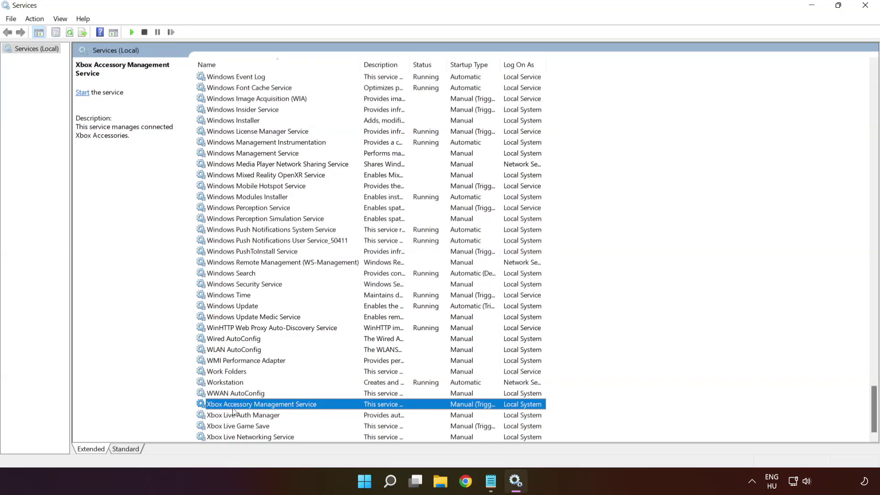
{"action": "right_click", "coordinate": [259, 407]}
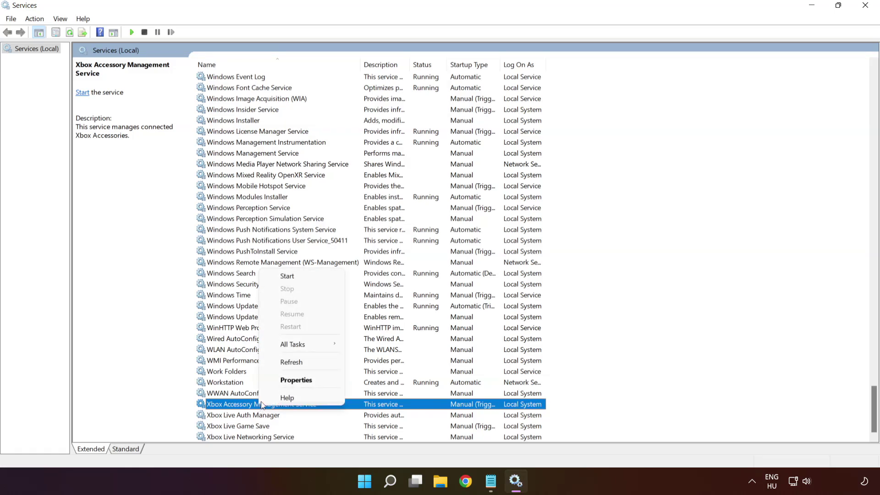
{"action": "left_click", "coordinate": [282, 381]}
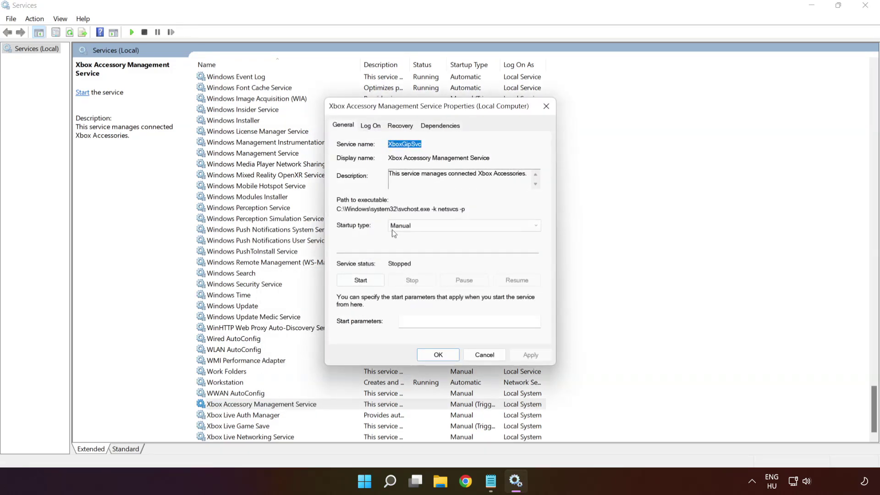
{"action": "left_click", "coordinate": [406, 227]}
{"action": "left_click", "coordinate": [407, 243]}
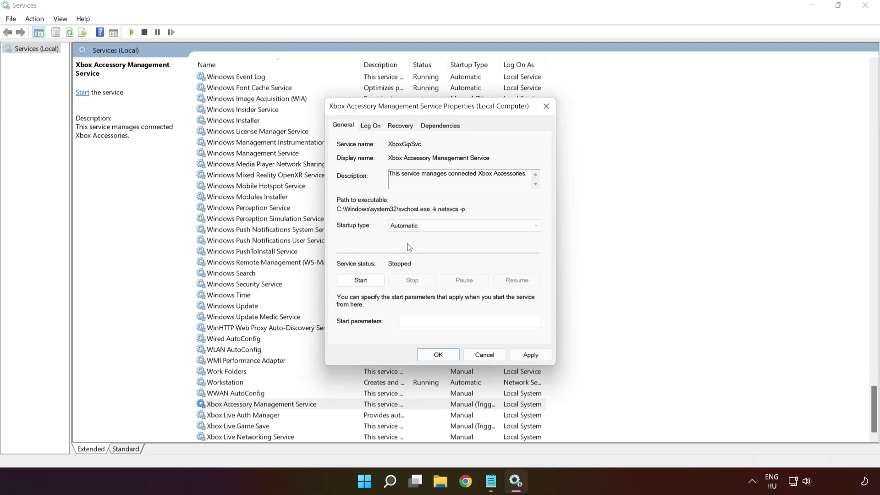
{"action": "left_click", "coordinate": [532, 356]}
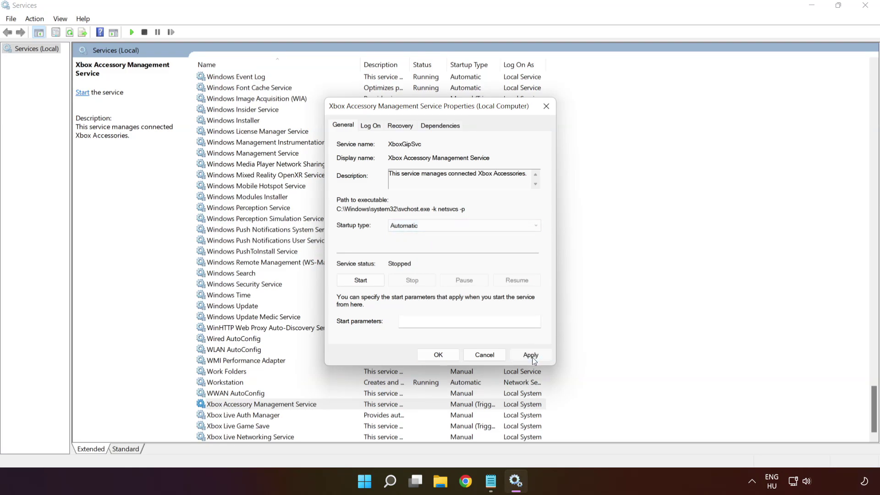
{"action": "left_click", "coordinate": [360, 281]}
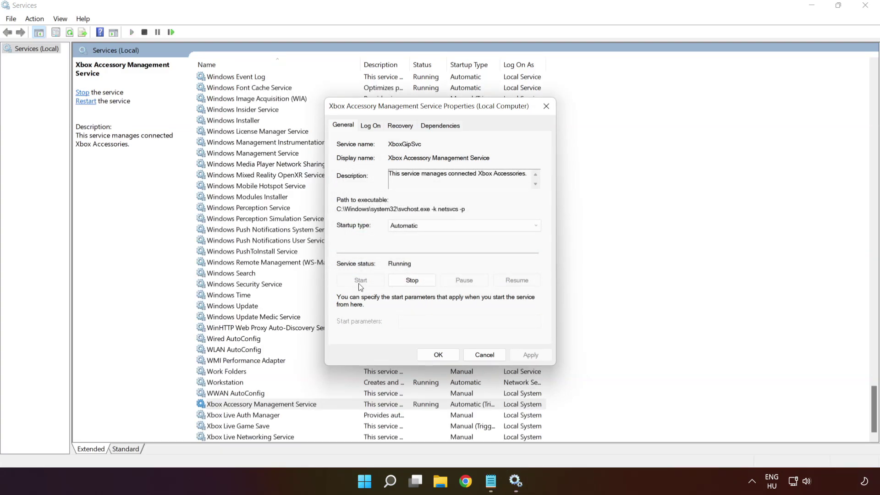
{"action": "left_click", "coordinate": [439, 356]}
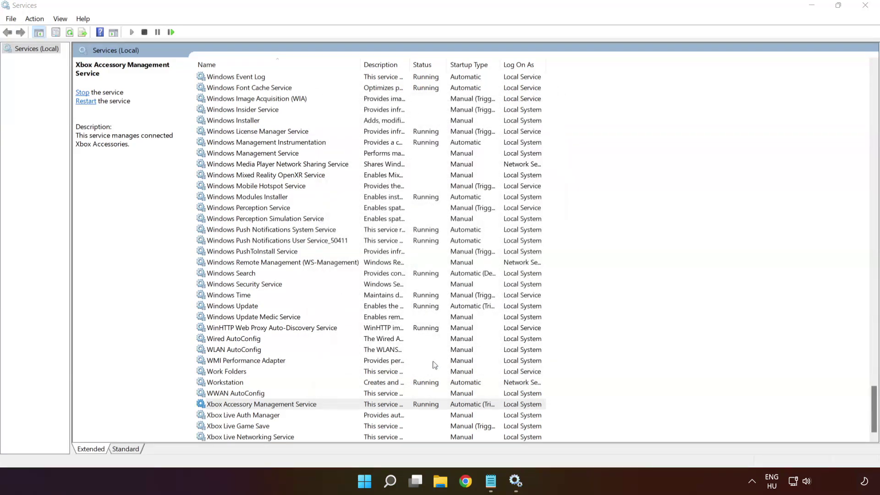
Set Xbox Live Auth Manager to Automatic startup and start it.
{"action": "left_click", "coordinate": [285, 415]}
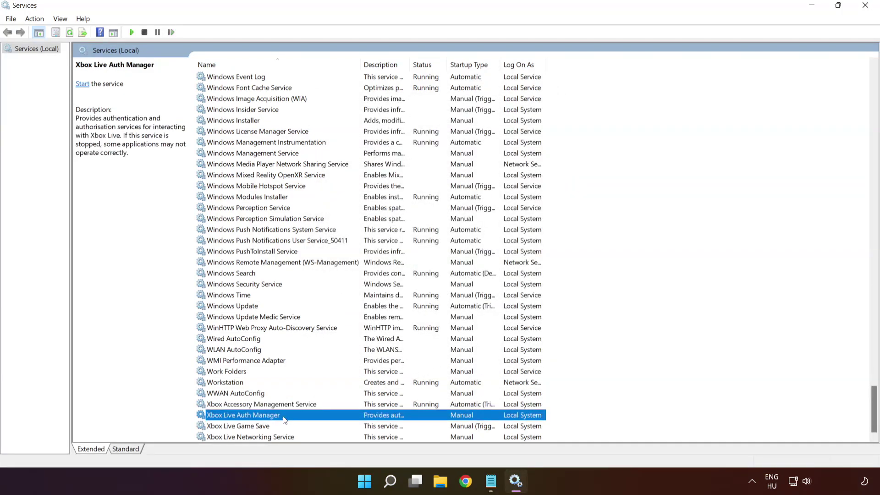
{"action": "right_click", "coordinate": [311, 417]}
{"action": "left_click", "coordinate": [339, 391]}
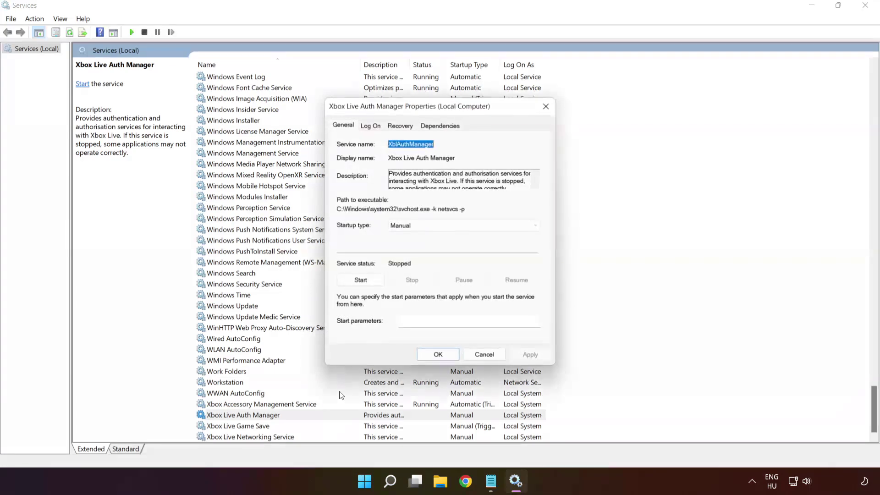
{"action": "left_click", "coordinate": [430, 225]}
{"action": "left_click", "coordinate": [426, 244]}
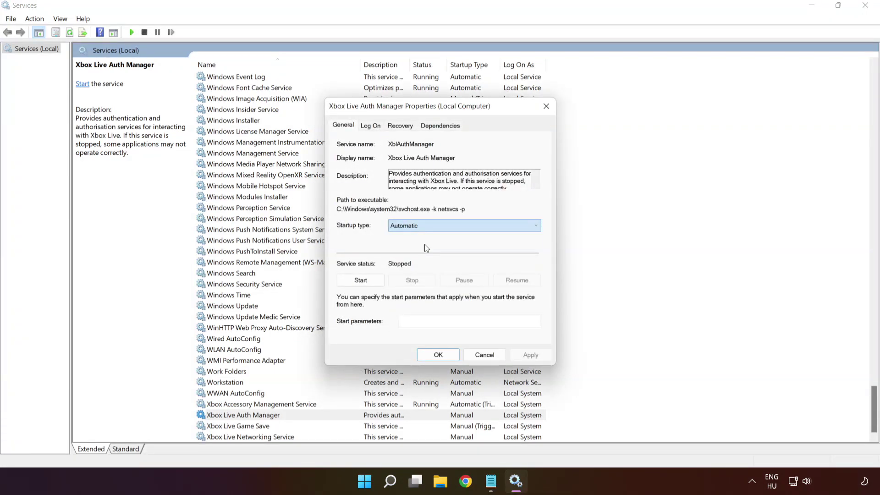
{"action": "left_click", "coordinate": [531, 354]}
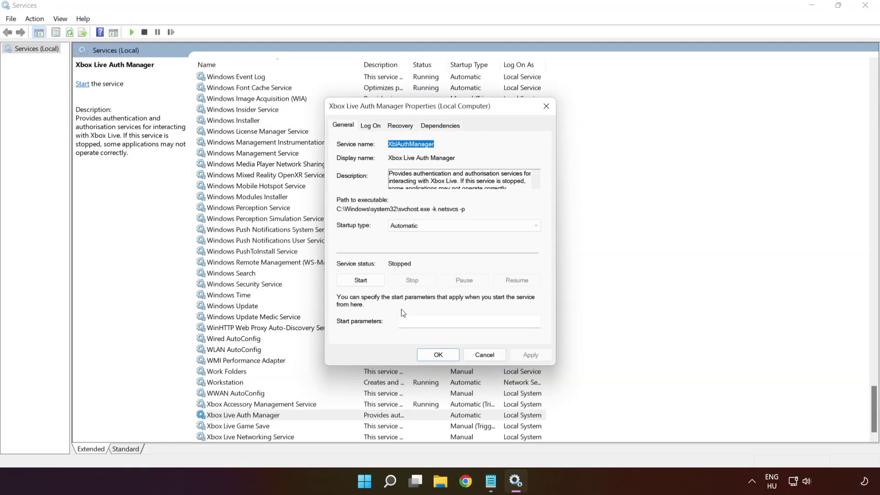
{"action": "left_click", "coordinate": [360, 280]}
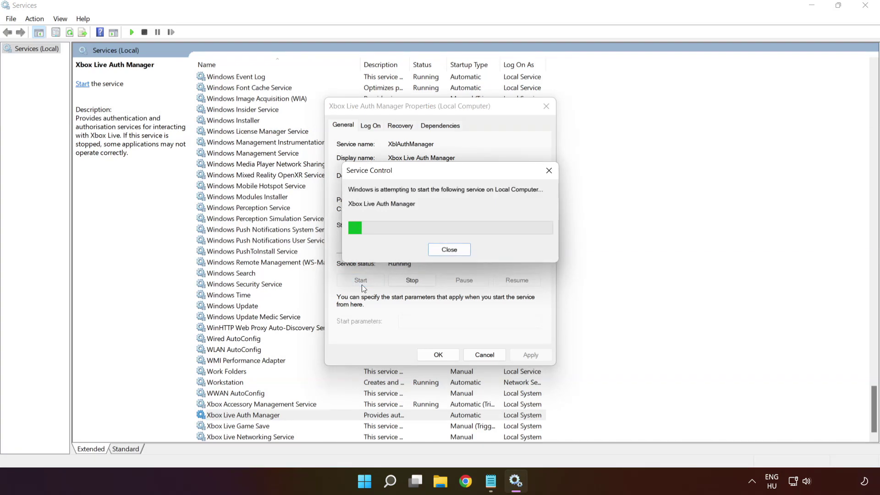
{"action": "left_click", "coordinate": [437, 355]}
Set Xbox Live Game Save to Automatic startup and start it.
{"action": "left_click", "coordinate": [254, 427]}
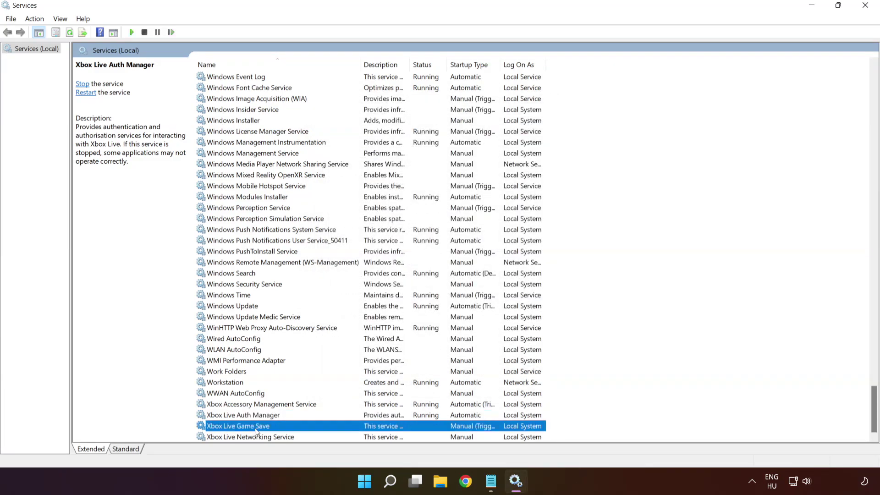
{"action": "right_click", "coordinate": [299, 430]}
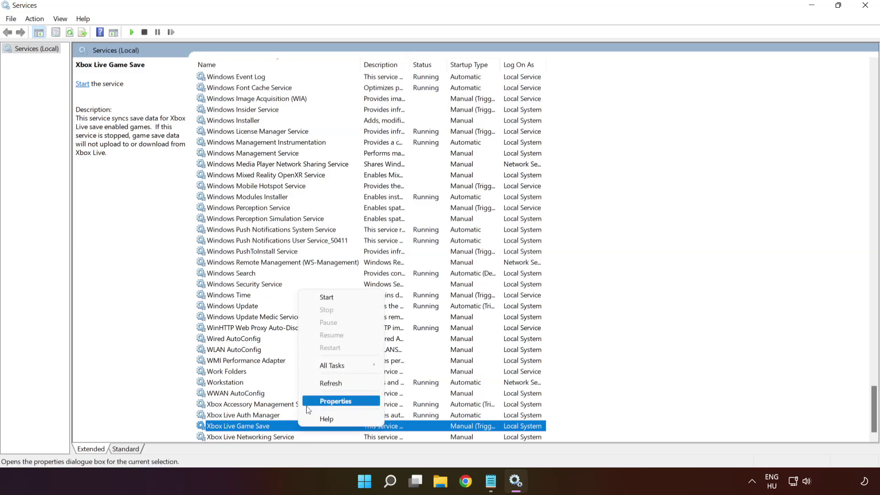
{"action": "left_click", "coordinate": [329, 401]}
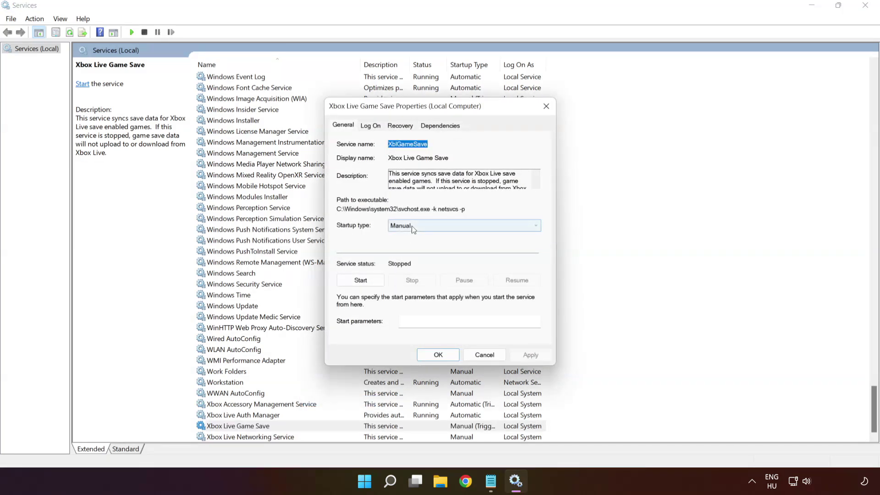
{"action": "left_click", "coordinate": [412, 226]}
{"action": "left_click", "coordinate": [412, 243]}
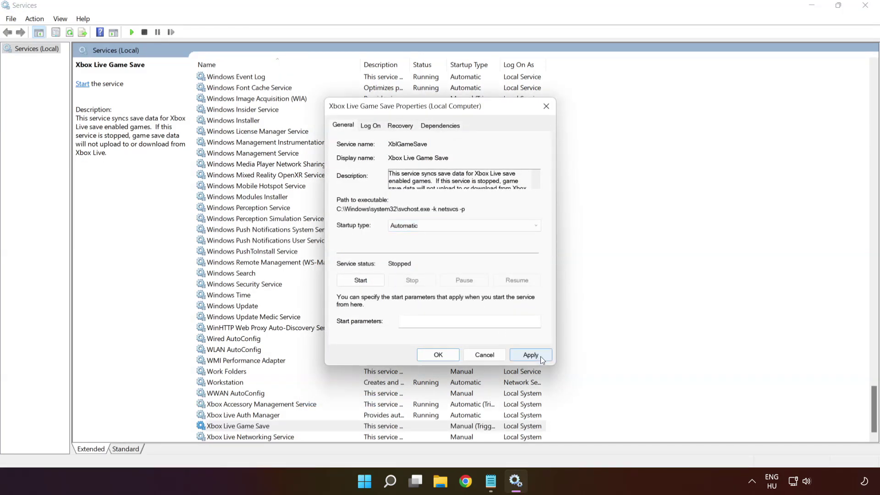
{"action": "left_click", "coordinate": [540, 356]}
{"action": "left_click", "coordinate": [368, 280]}
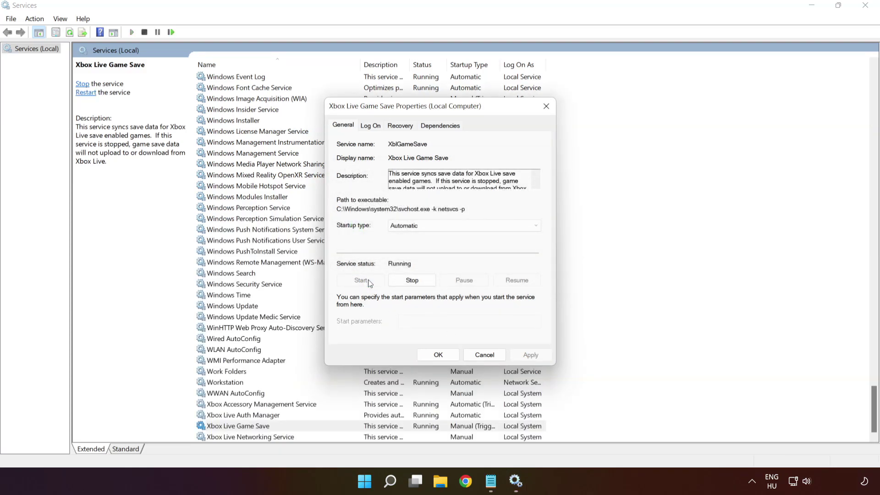
{"action": "left_click", "coordinate": [438, 354]}
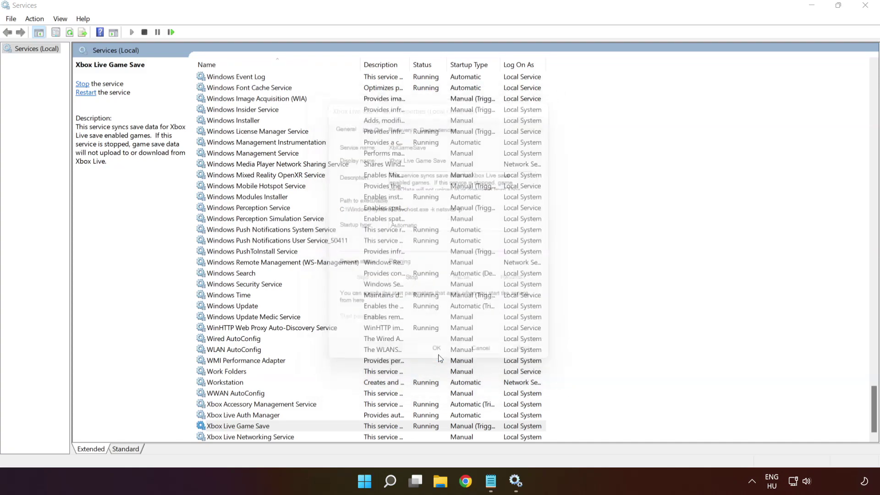
{"action": "left_click", "coordinate": [328, 438]}
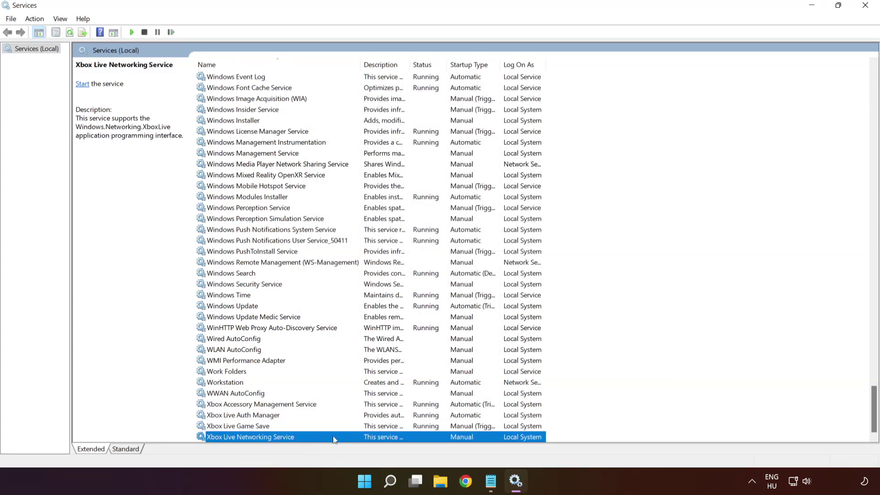
Set Xbox Live Networking Service to Automatic startup and start it.
{"action": "right_click", "coordinate": [317, 441]}
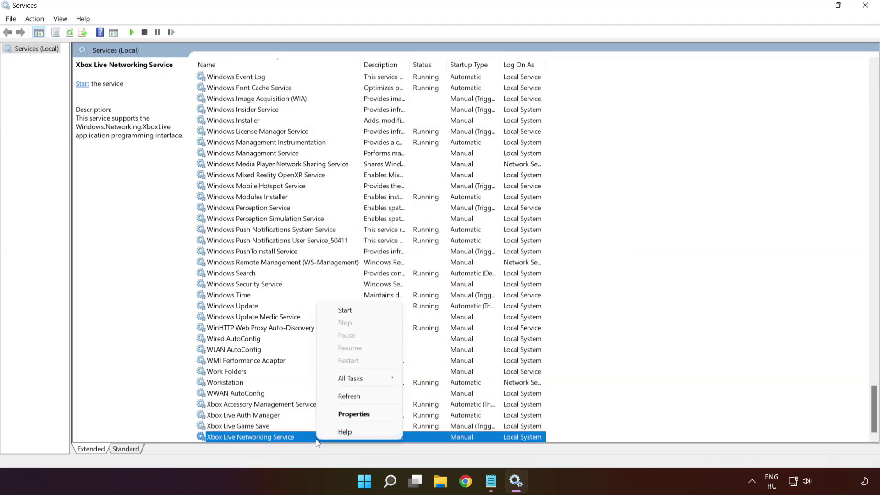
{"action": "left_click", "coordinate": [354, 414]}
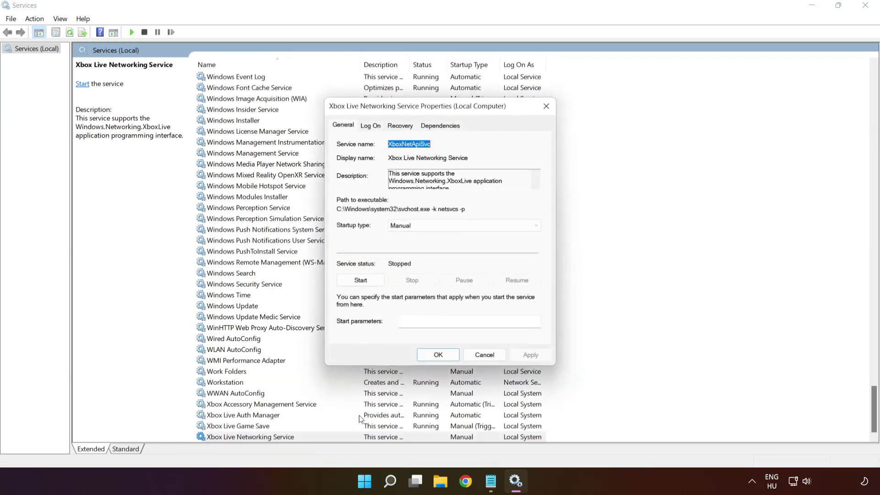
{"action": "left_click", "coordinate": [431, 226]}
{"action": "left_click", "coordinate": [431, 242]}
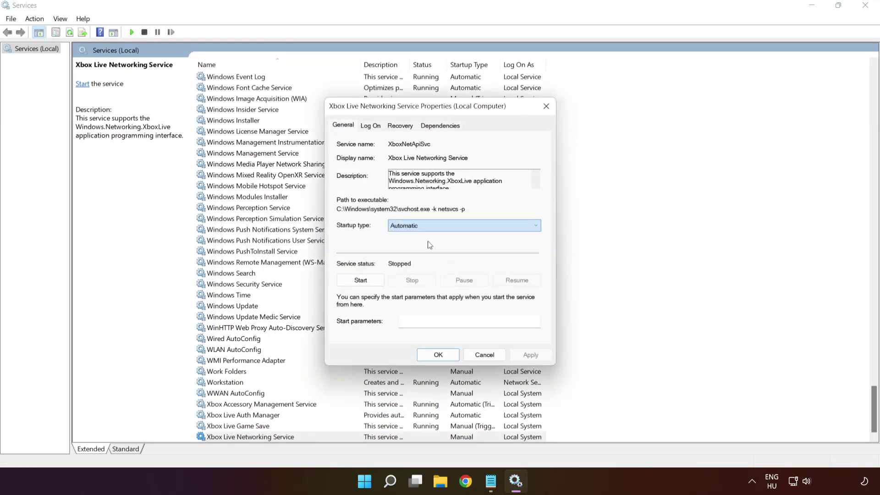
{"action": "left_click", "coordinate": [531, 356]}
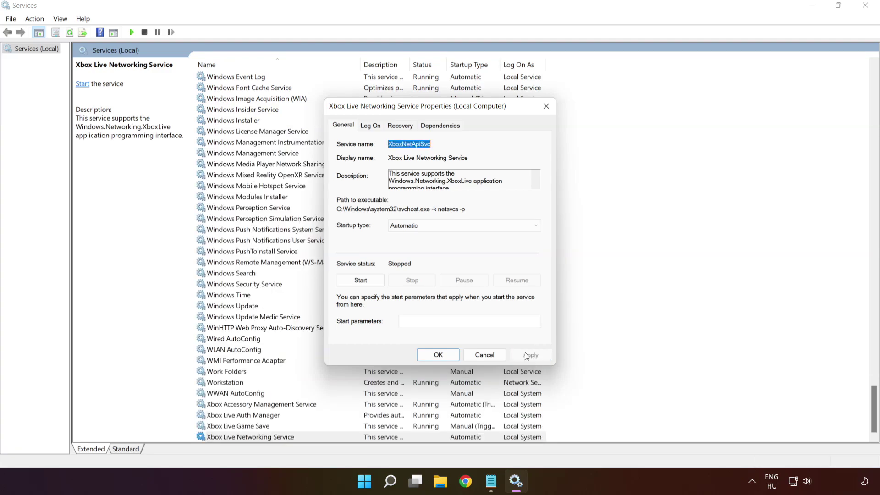
{"action": "left_click", "coordinate": [360, 282]}
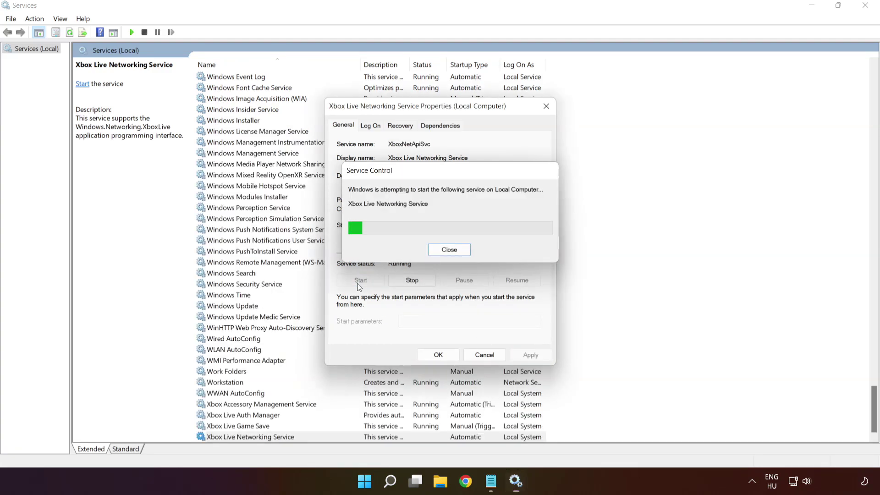
{"action": "left_click", "coordinate": [429, 356]}
Set Microsoft Store Install Service's startup type to Automatic and apply it.
{"action": "key", "text": "m"}
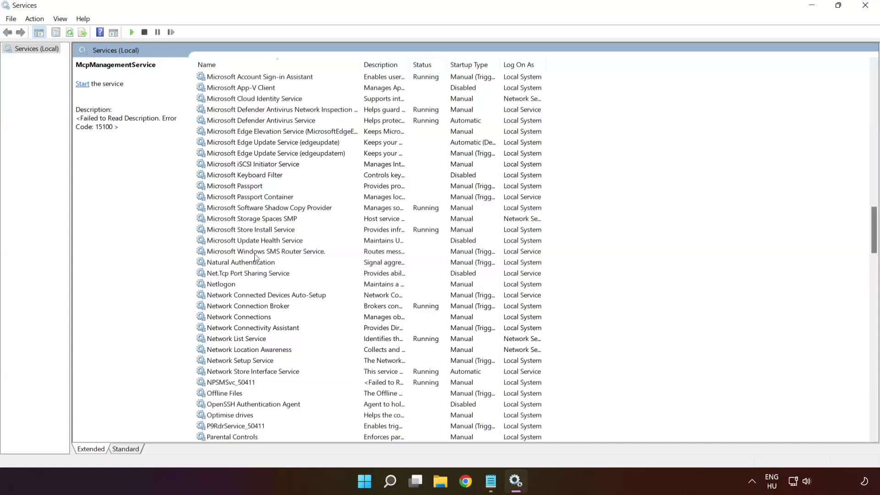
{"action": "left_click", "coordinate": [263, 231]}
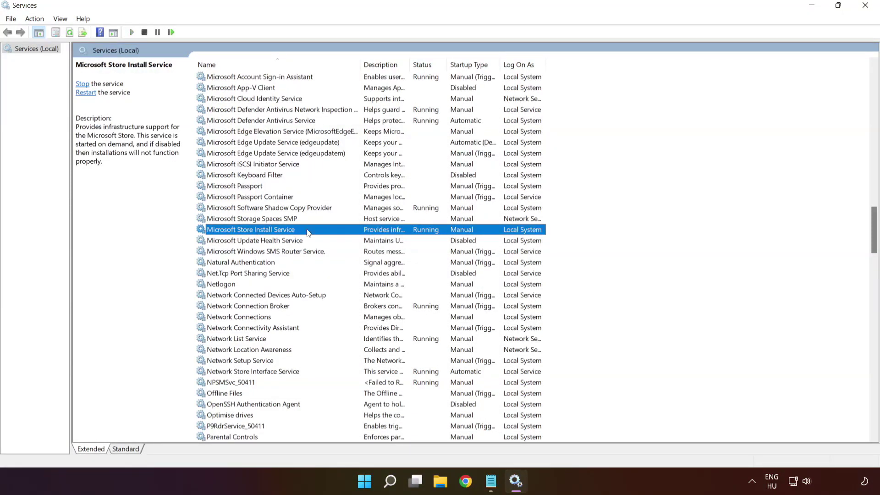
{"action": "right_click", "coordinate": [336, 229]}
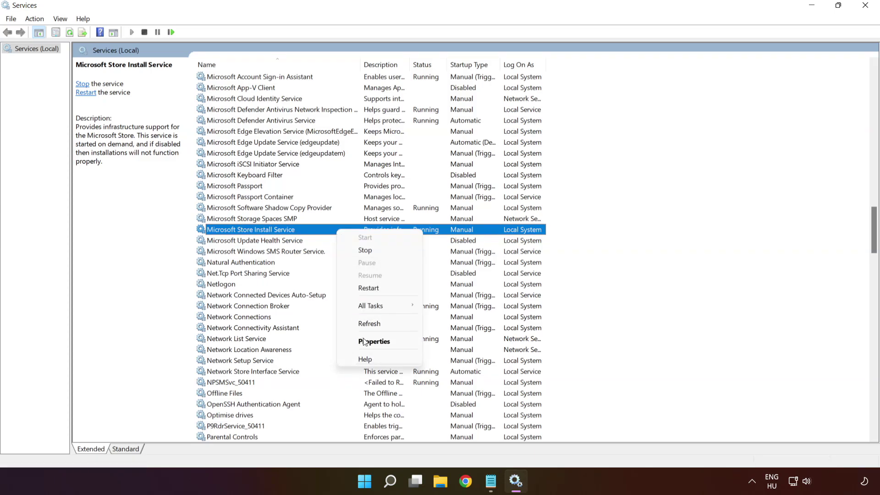
{"action": "left_click", "coordinate": [378, 342]}
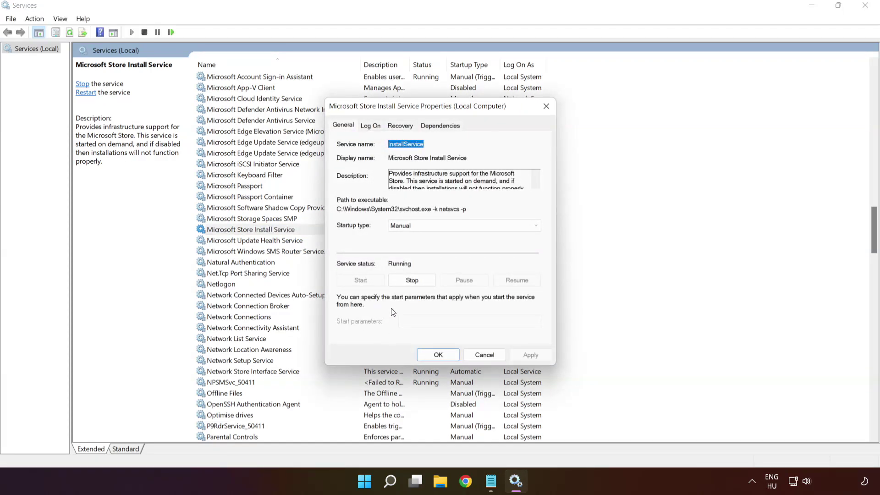
{"action": "left_click", "coordinate": [427, 225]}
{"action": "left_click", "coordinate": [424, 244]}
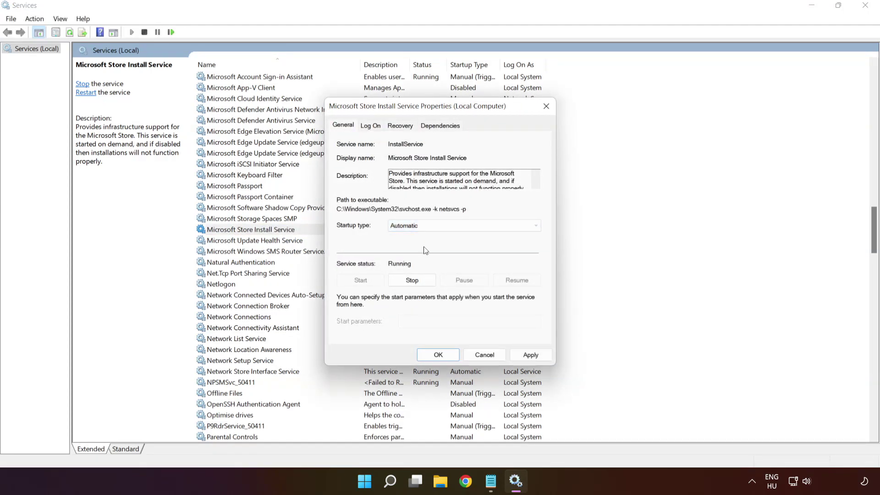
{"action": "left_click", "coordinate": [525, 354]}
{"action": "left_click", "coordinate": [438, 356]}
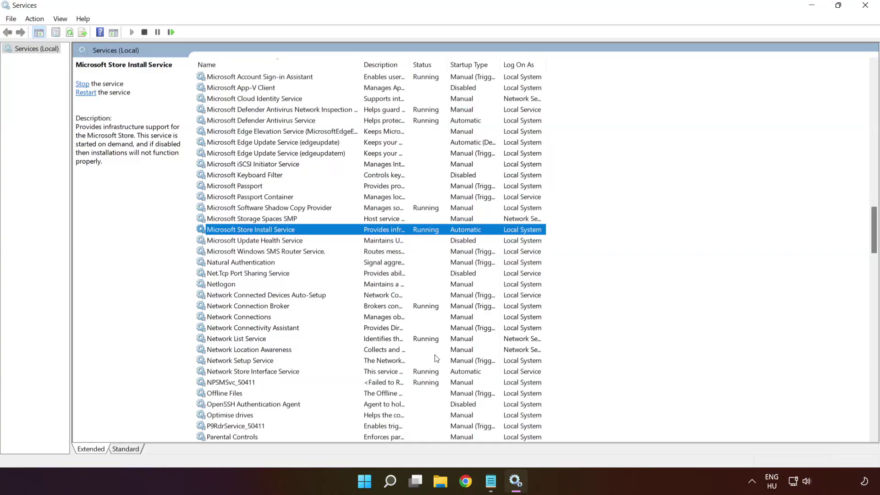
{"action": "key", "text": "b"}
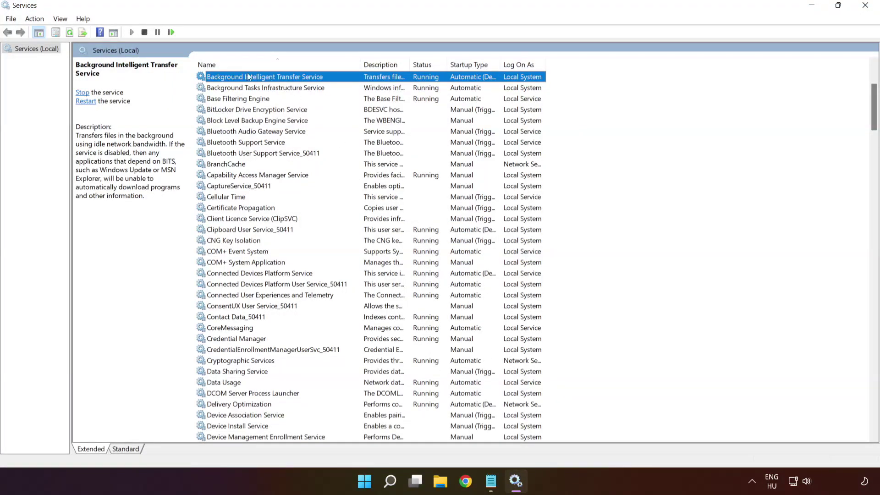
Change Background Intelligent Transfer Service from delayed start to Automatic, apply it, and close Services.
{"action": "scroll", "coordinate": [248, 87], "scroll_direction": "up", "scroll_amount": 2}
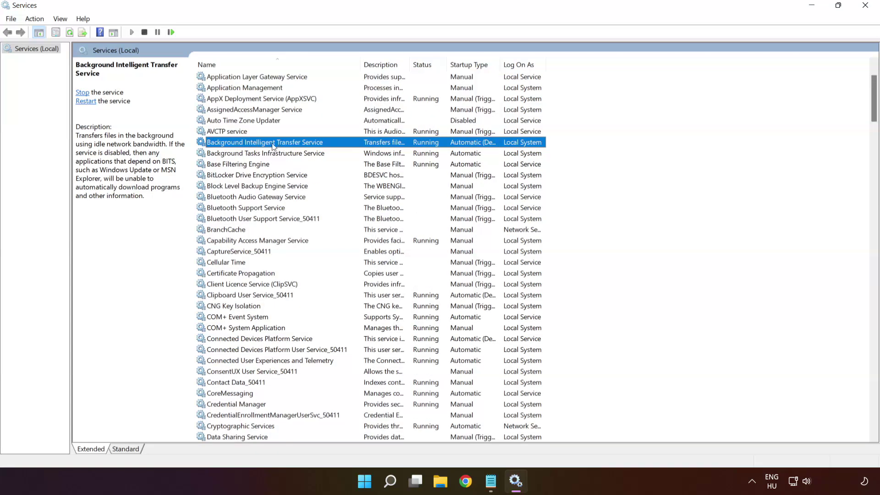
{"action": "right_click", "coordinate": [352, 146]}
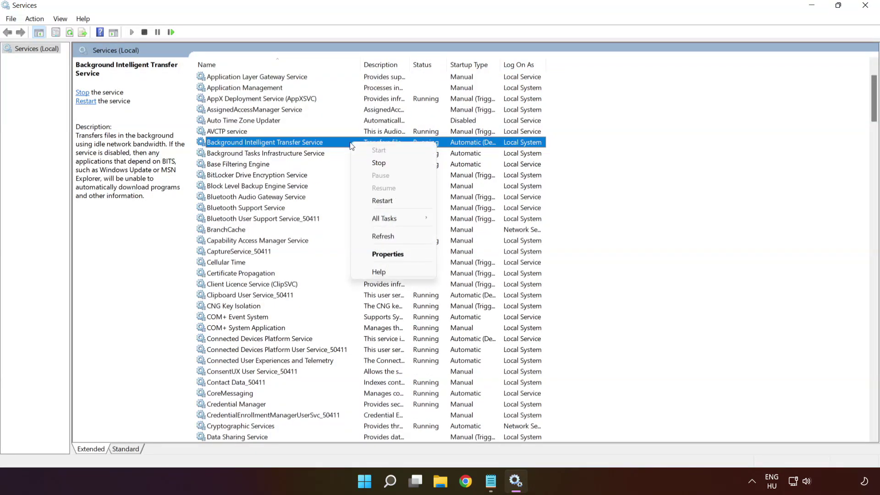
{"action": "left_click", "coordinate": [401, 255]}
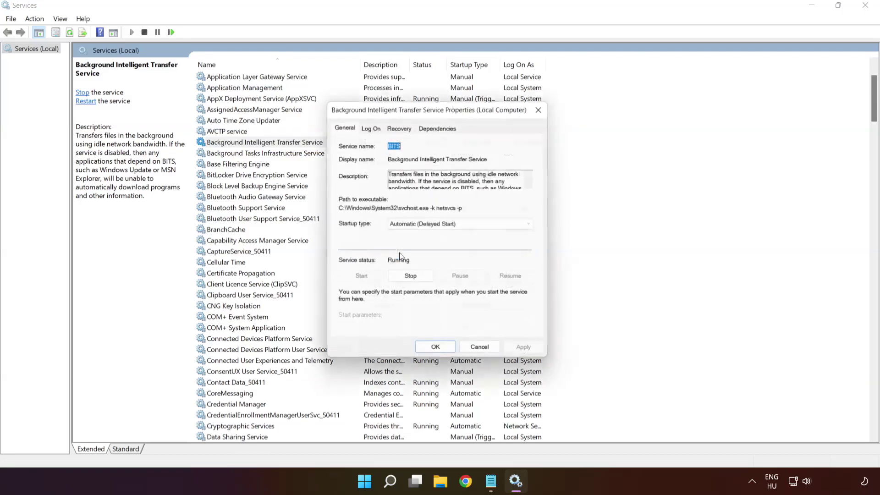
{"action": "left_click", "coordinate": [413, 229]}
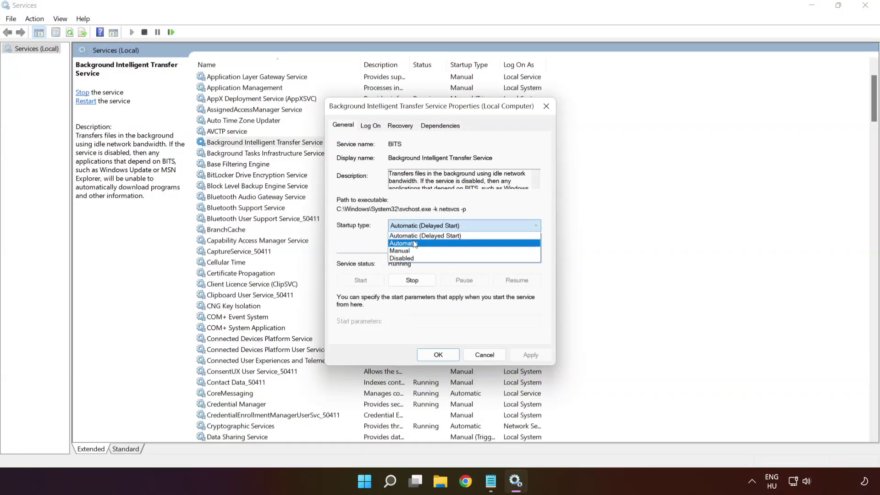
{"action": "left_click", "coordinate": [413, 242]}
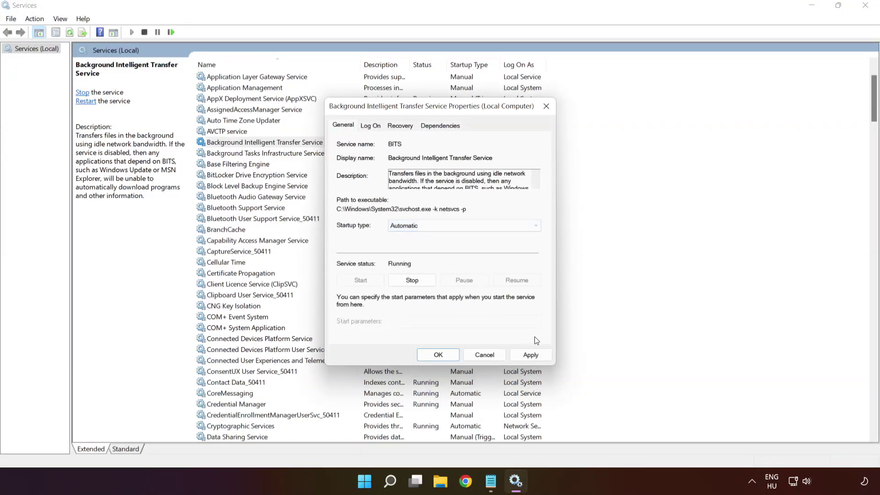
{"action": "left_click", "coordinate": [538, 355]}
{"action": "left_click", "coordinate": [444, 354]}
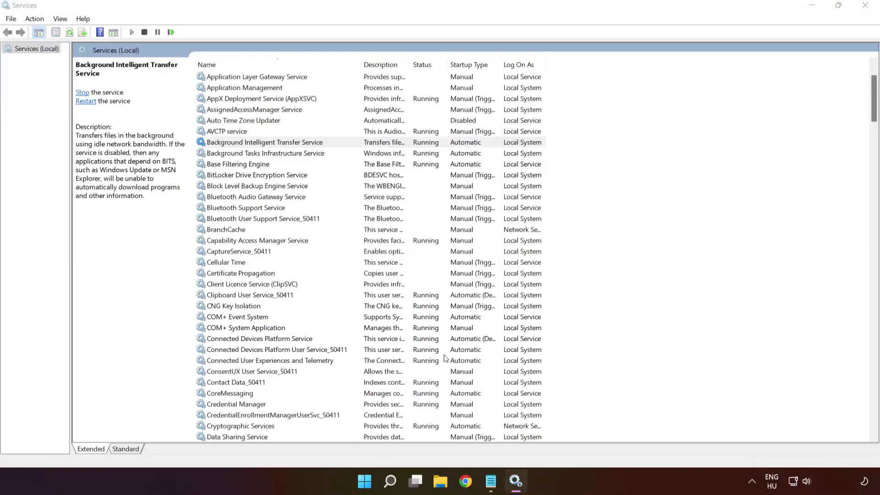
{"action": "key", "text": "alt+F4"}
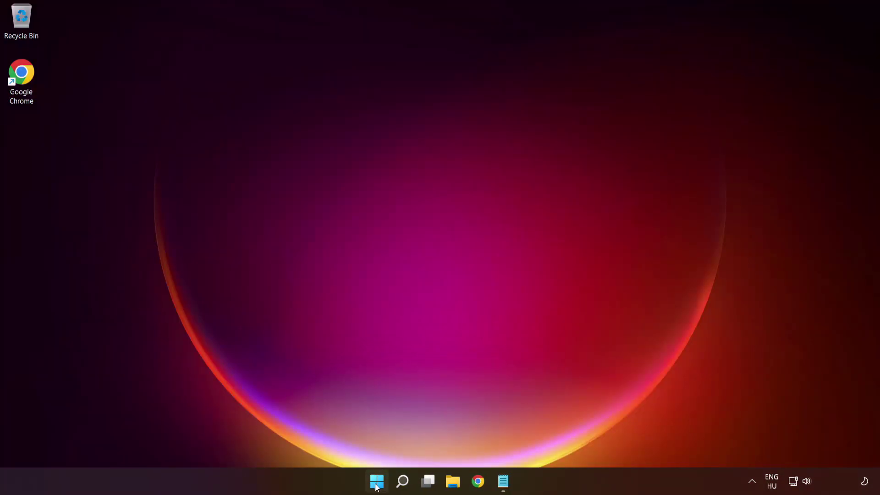